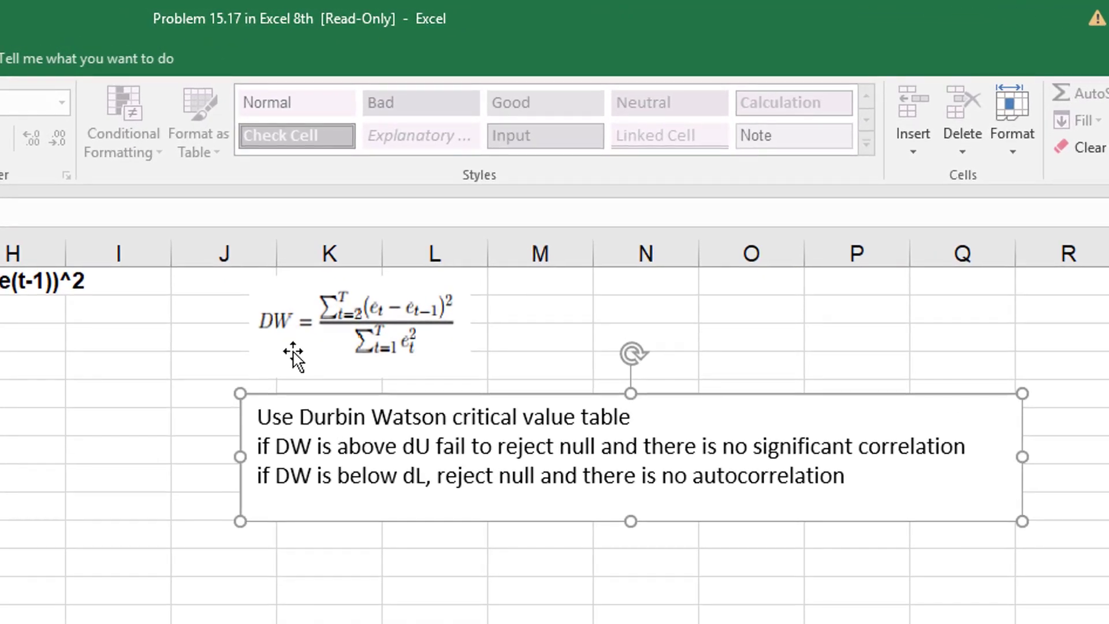
AutoFit column H so the (et-e(t-1))^2 heading shows in full.
click(229, 277)
click(112, 345)
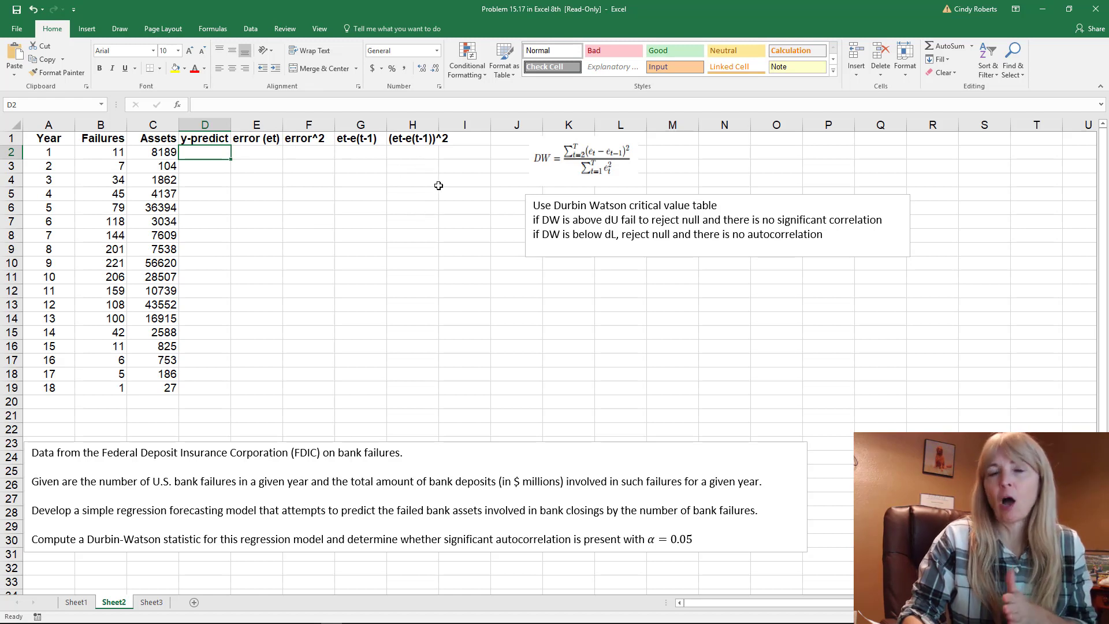
double_click(440, 124)
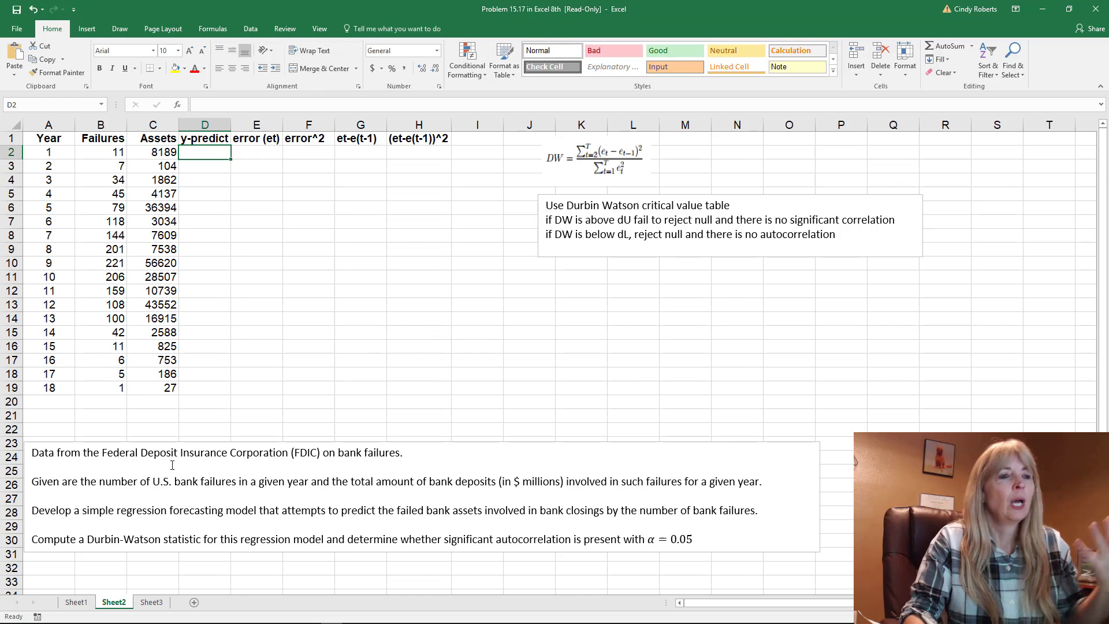
Review the first Failures and Assets values in B2 and C2, ending on D2.
click(332, 307)
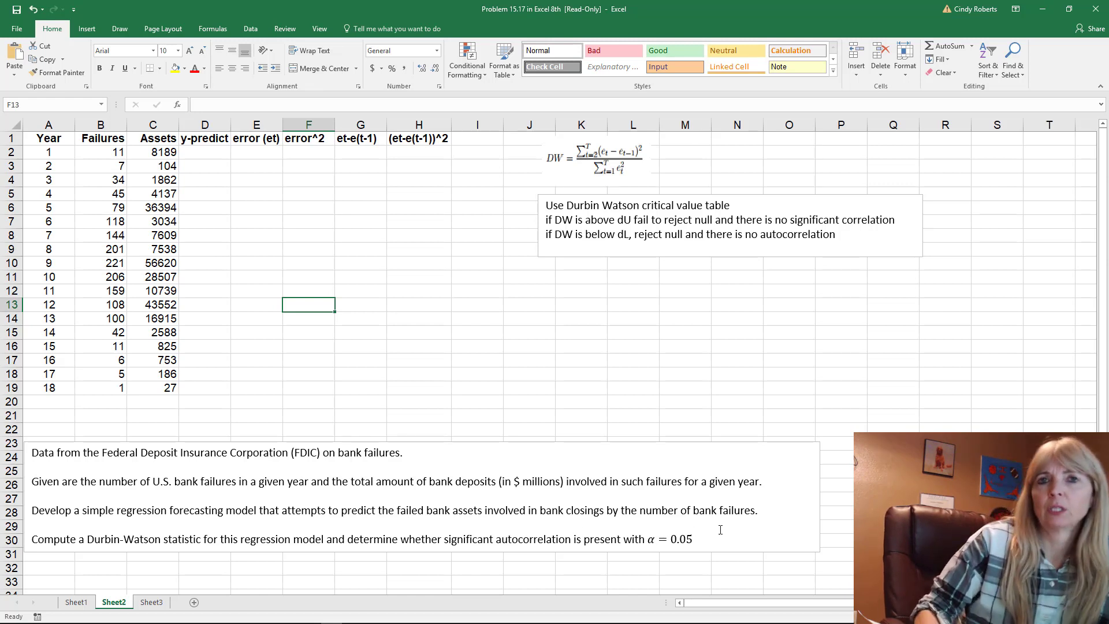
click(102, 155)
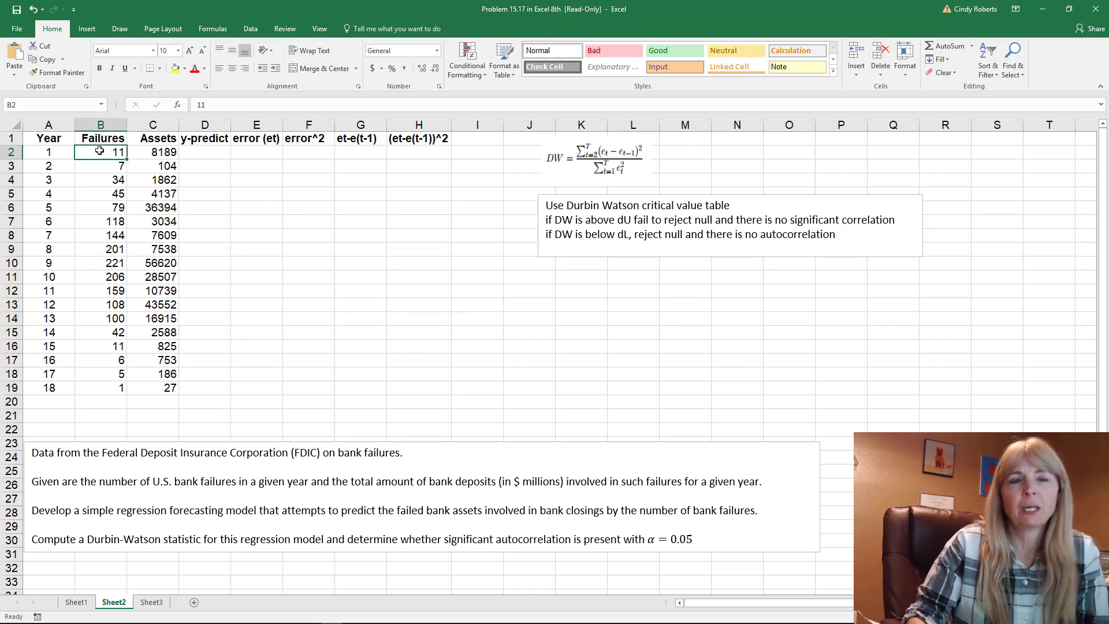
click(154, 150)
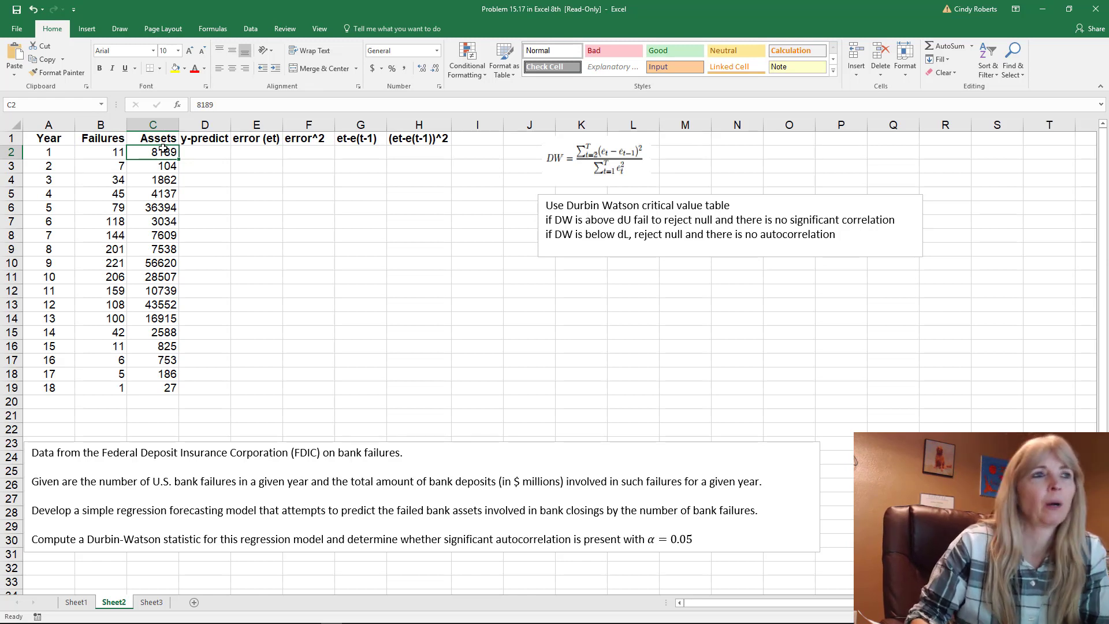
click(189, 152)
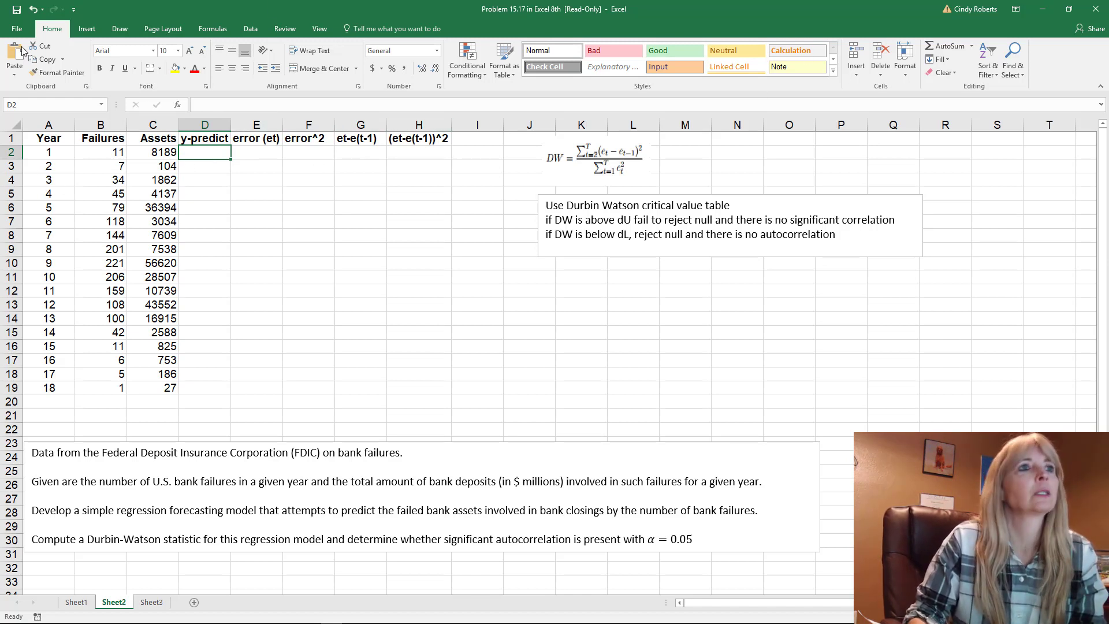
Start a Regression with Assets C1:C19 as Y range and Failures B1:B19 as X range.
click(250, 28)
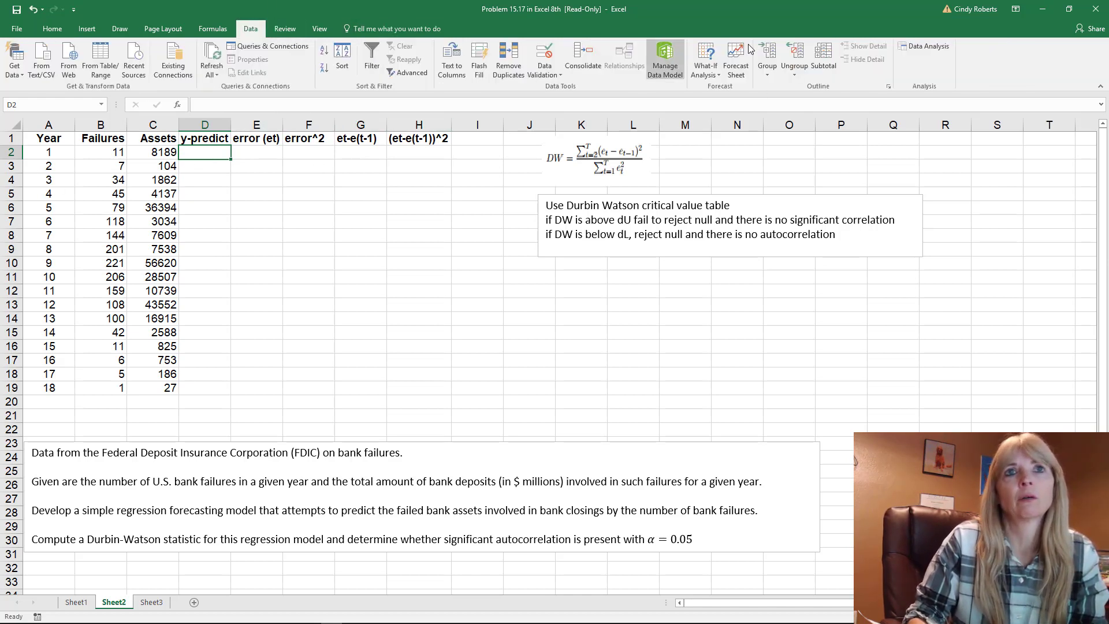
click(937, 48)
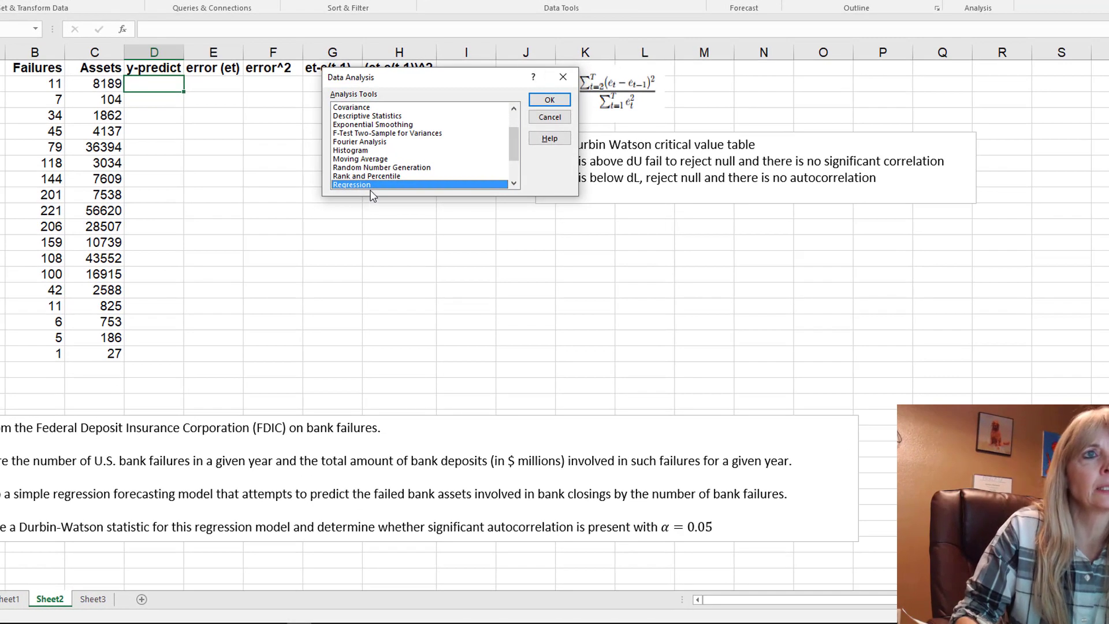
click(549, 102)
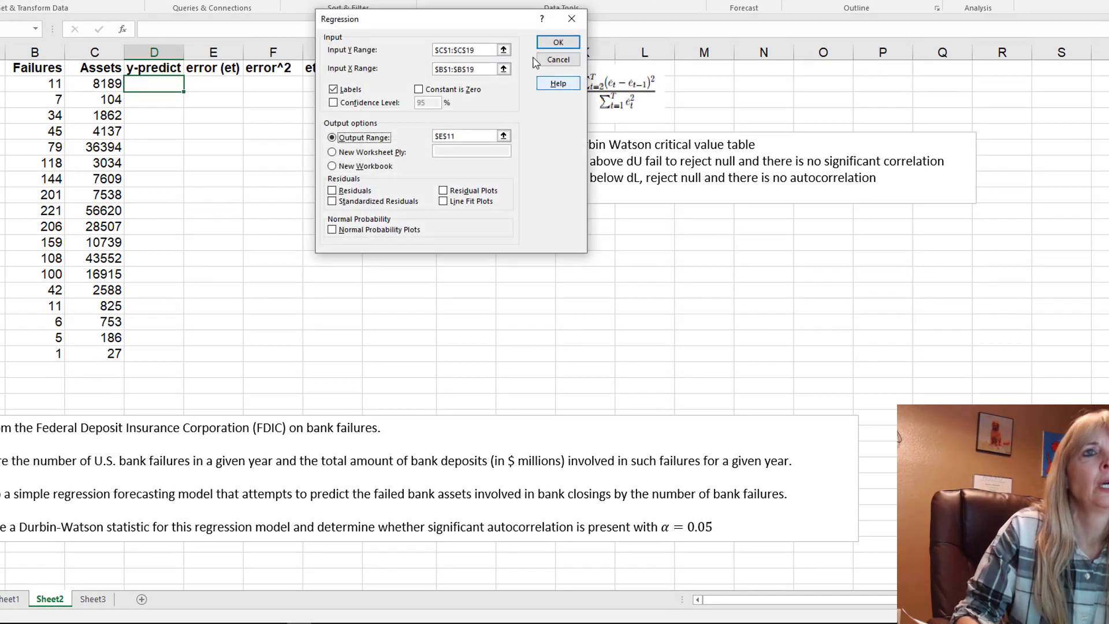
click(504, 50)
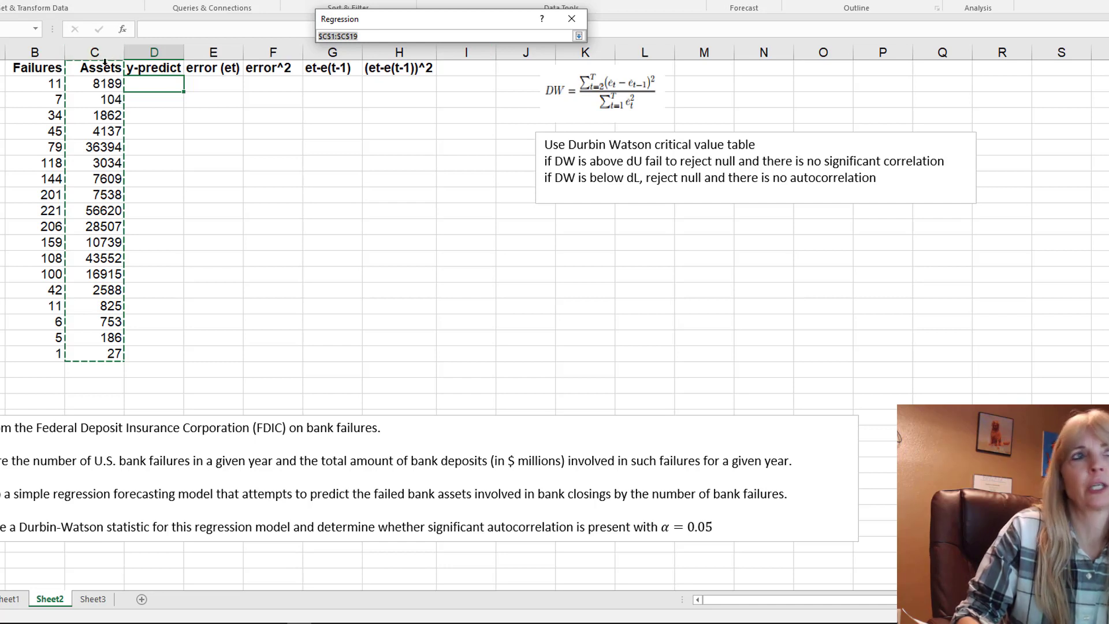
click(578, 36)
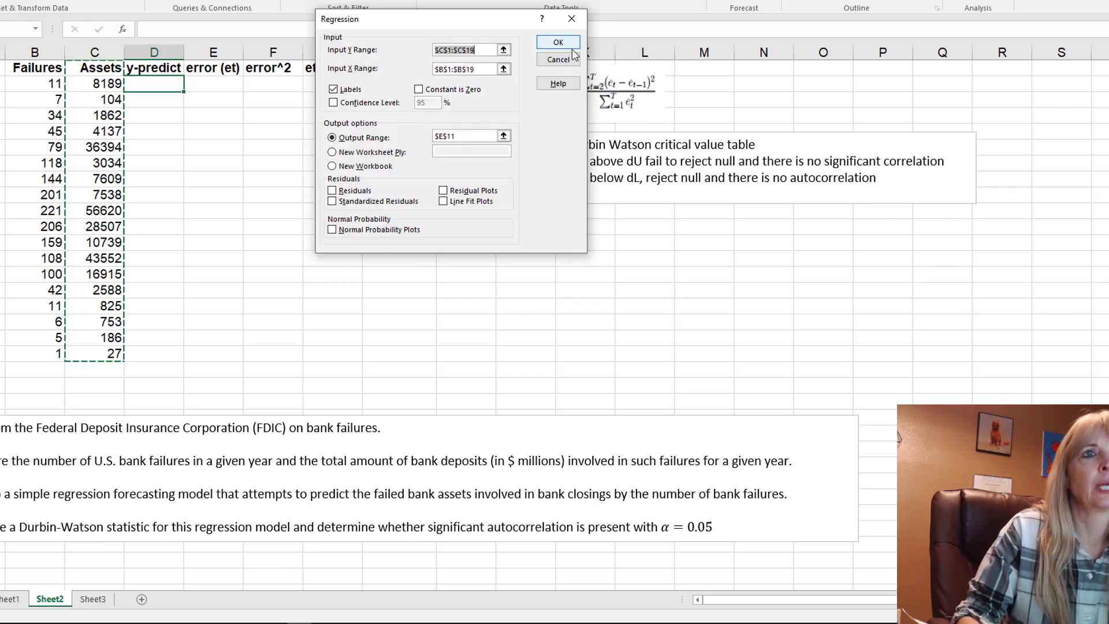
click(504, 69)
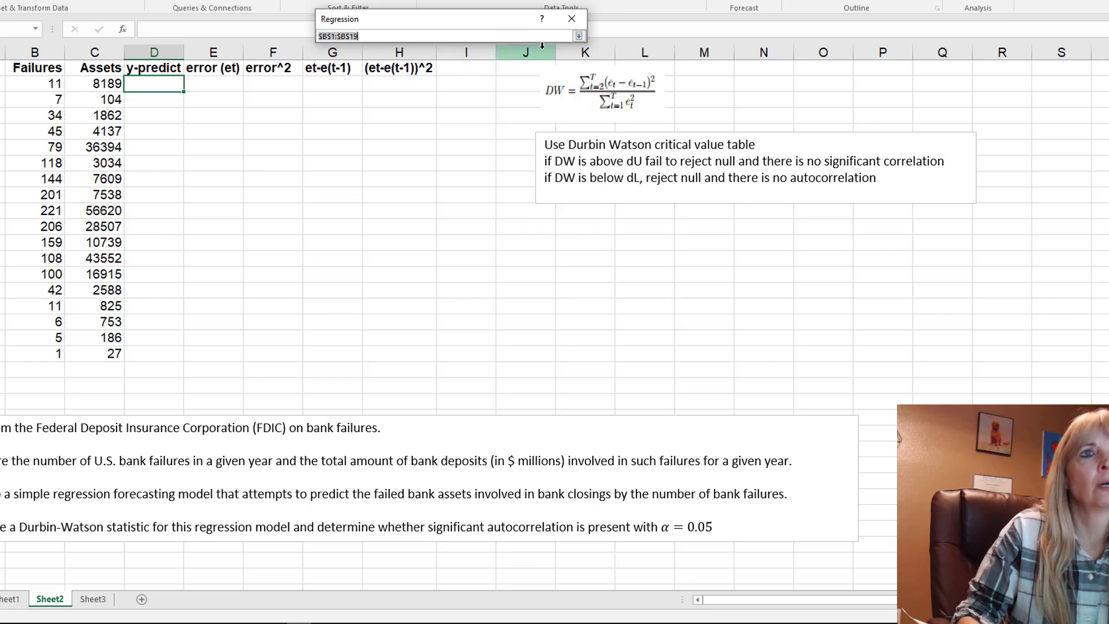
click(578, 35)
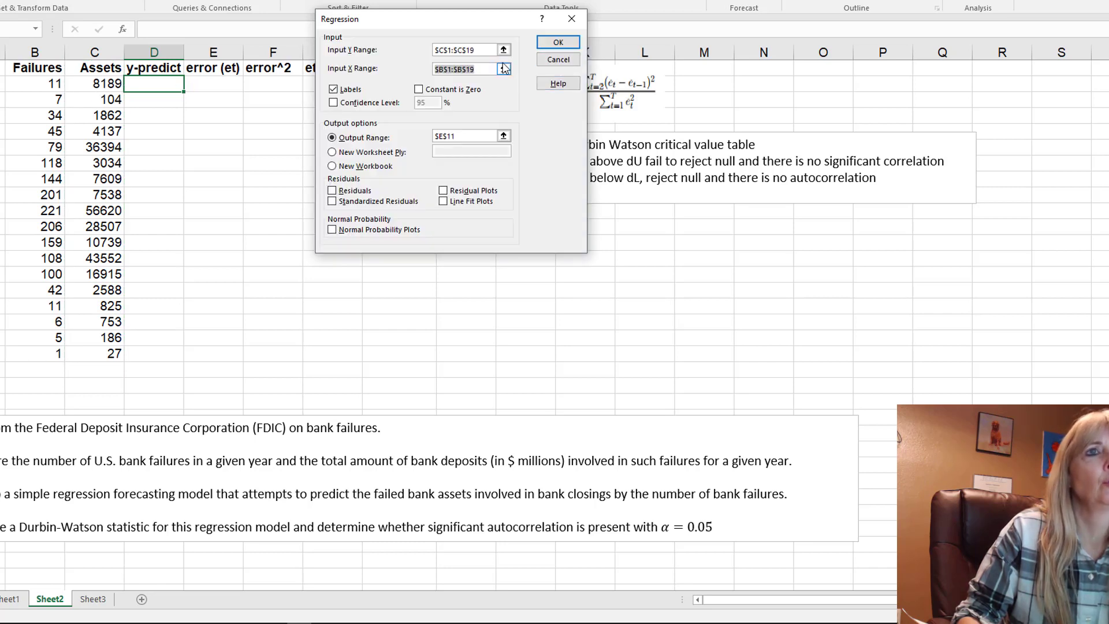
click(504, 69)
drag(32, 68, 34, 354)
click(579, 35)
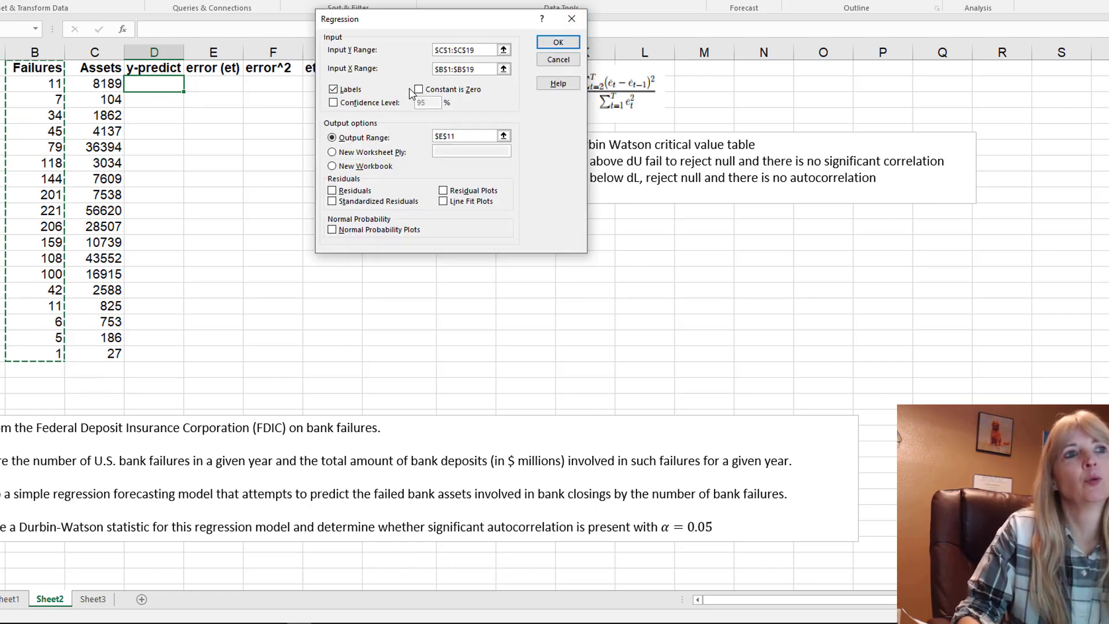
Set the regression output range to cell J12.
key(Return)
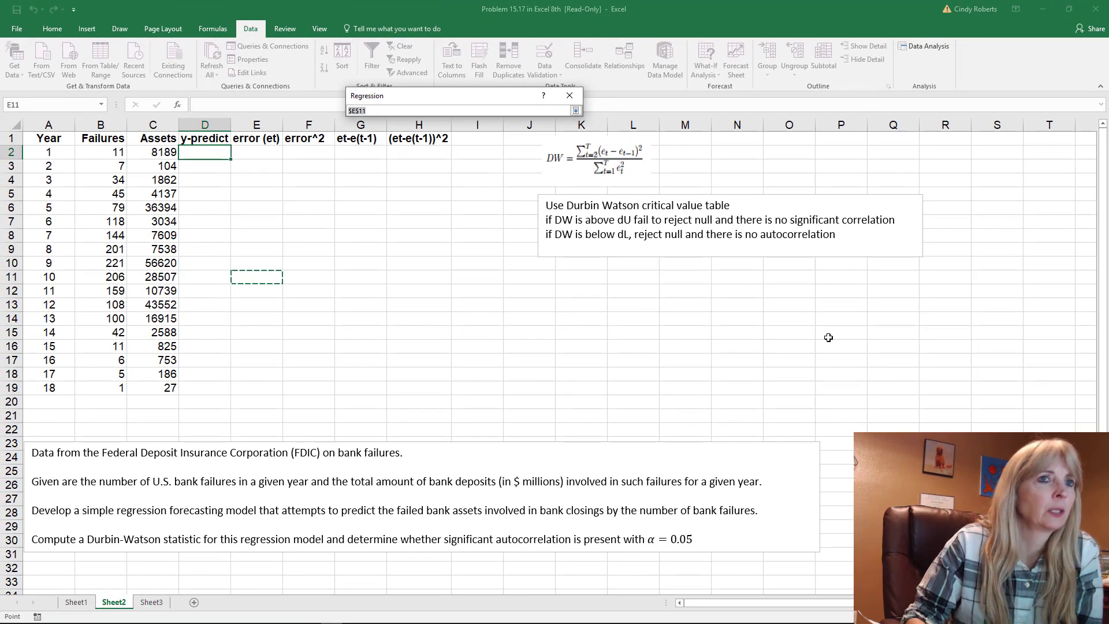
click(539, 290)
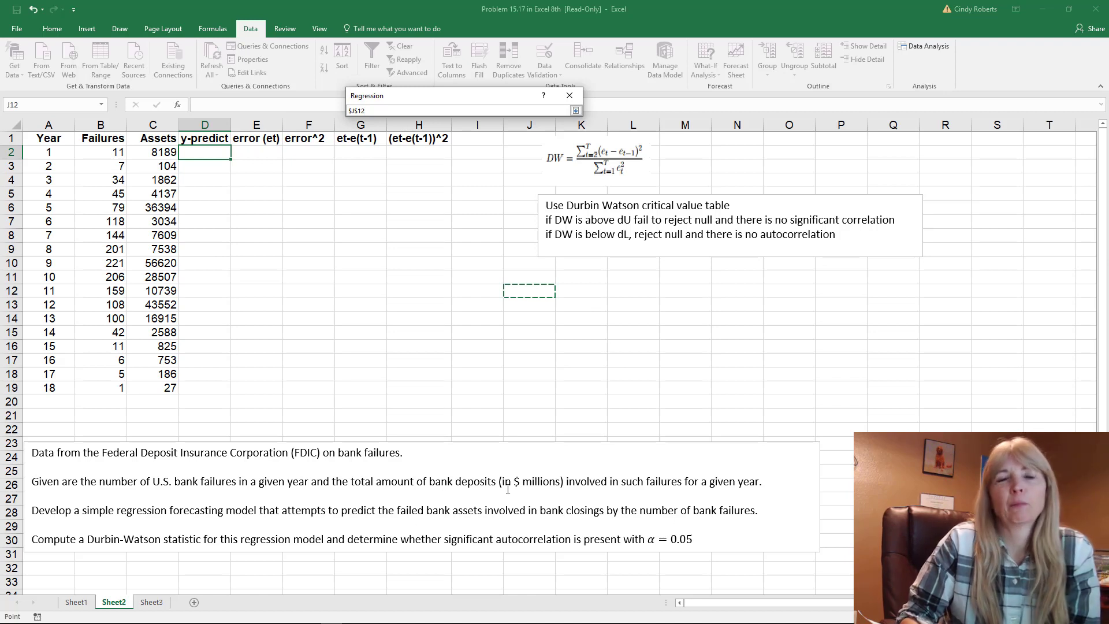
click(576, 110)
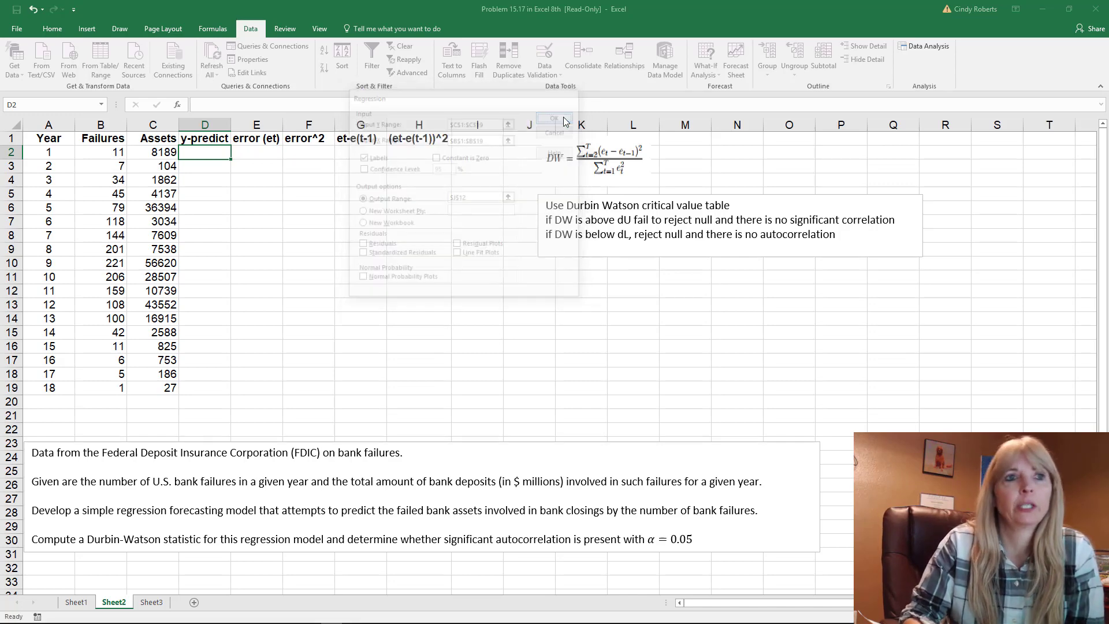
Run the regression, narrow the problem text box, and fill coefficients K28:K29 yellow.
click(811, 472)
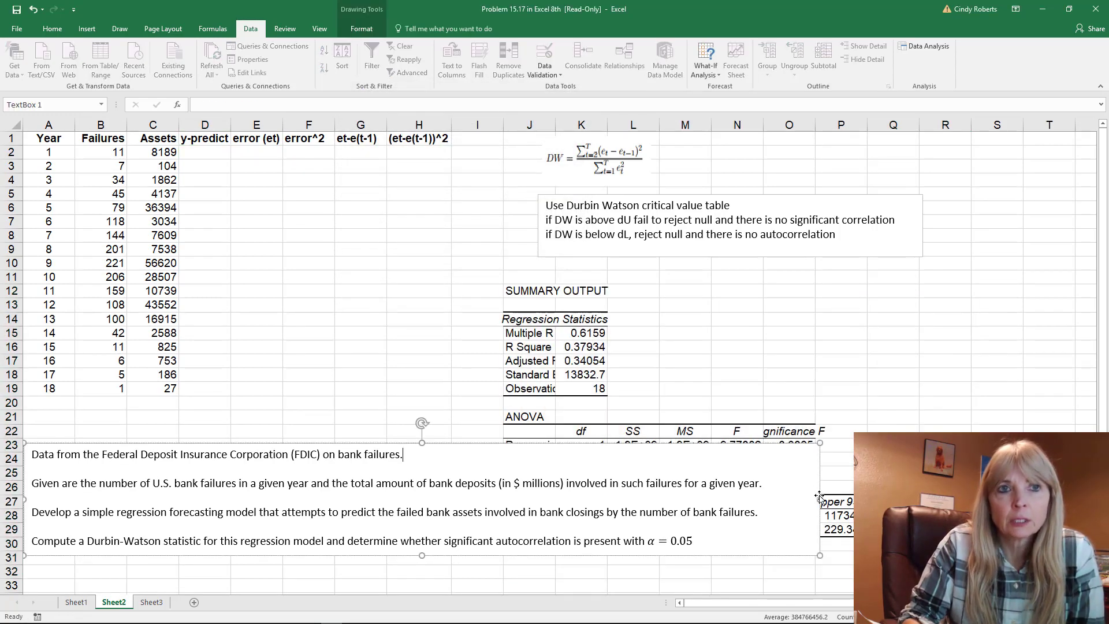
drag(817, 497, 444, 498)
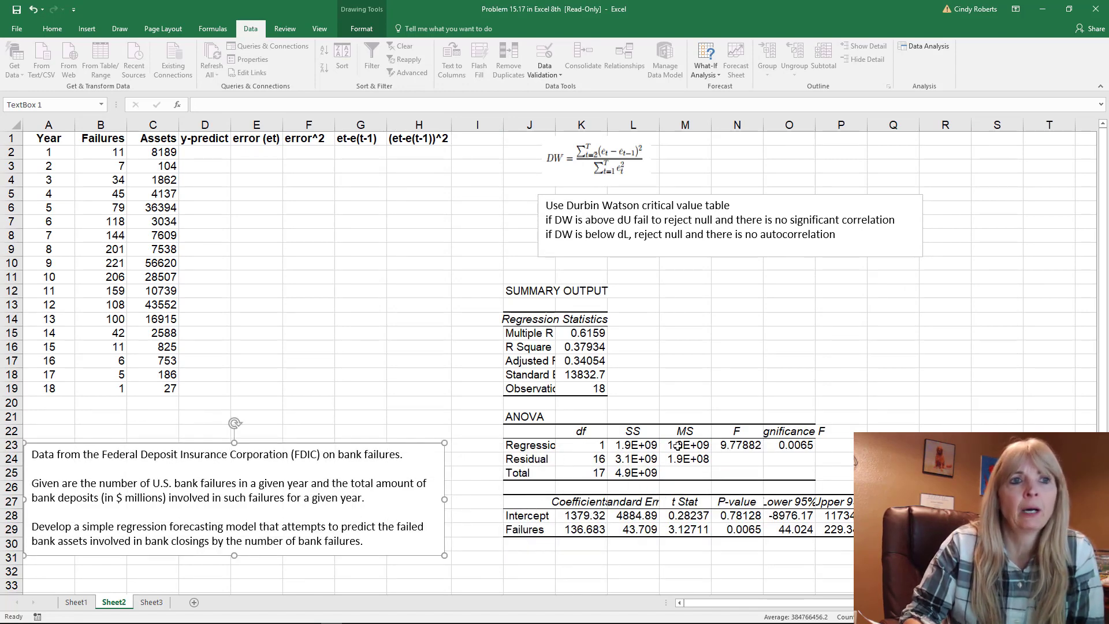
drag(594, 510, 584, 528)
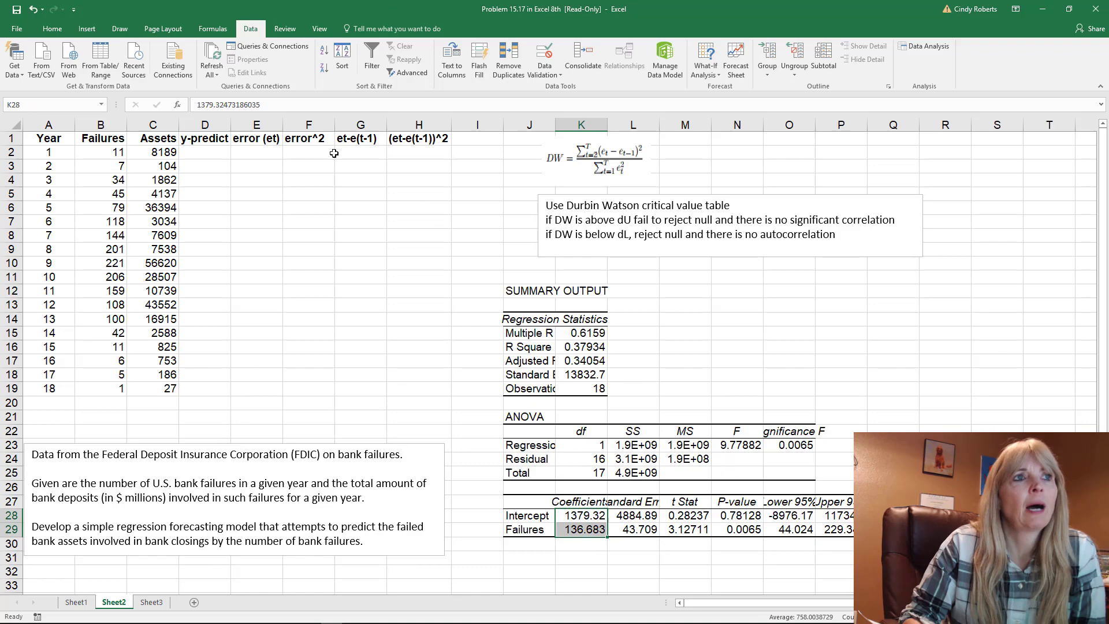
click(53, 27)
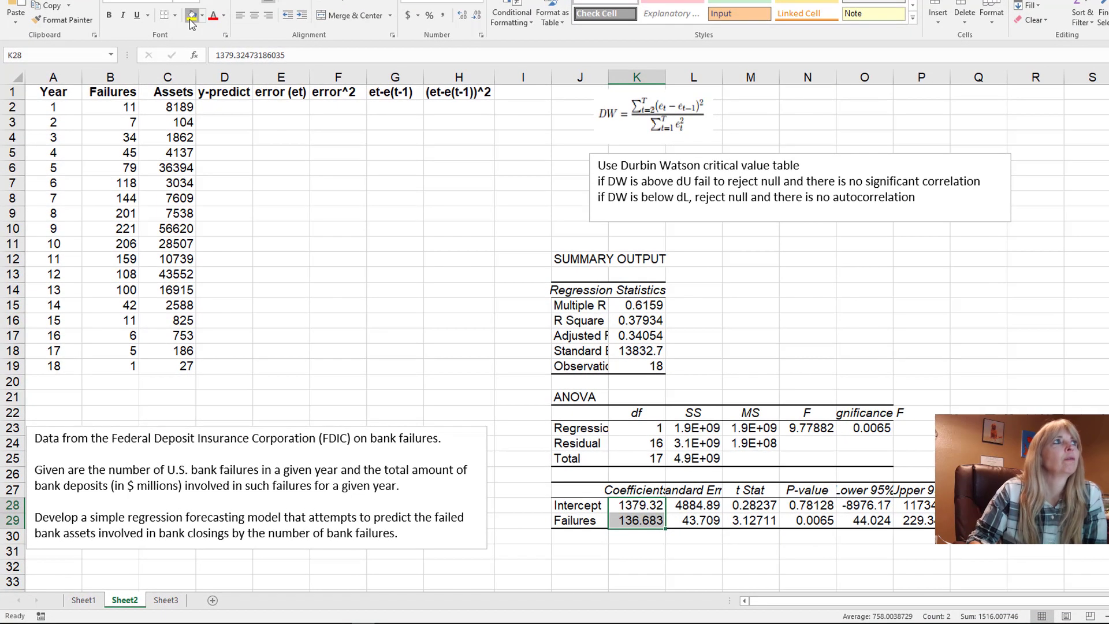
click(174, 75)
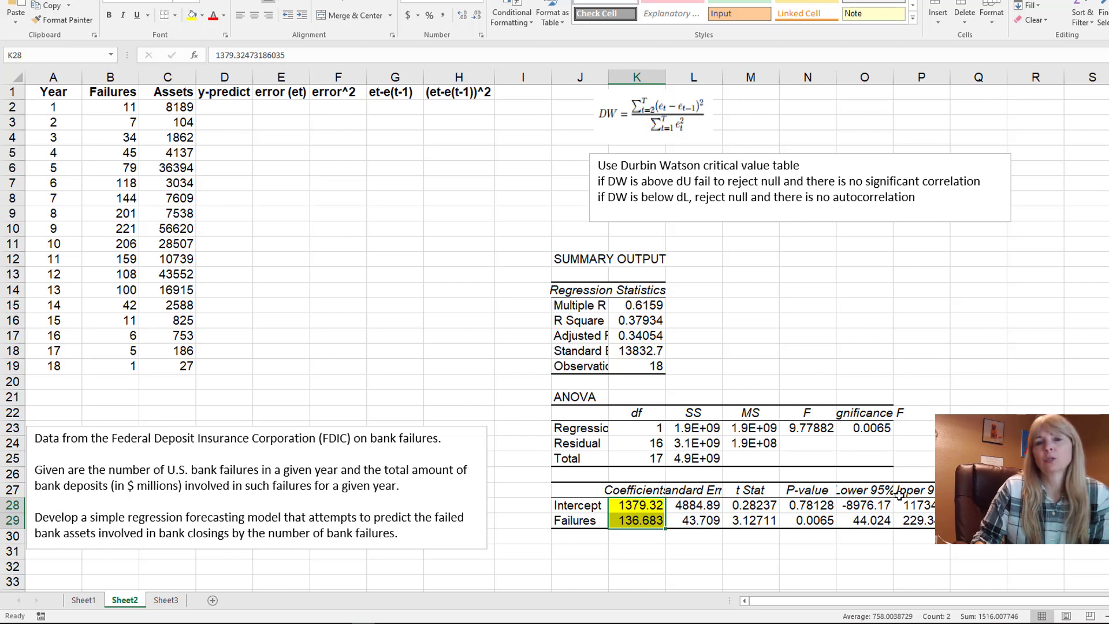
click(225, 107)
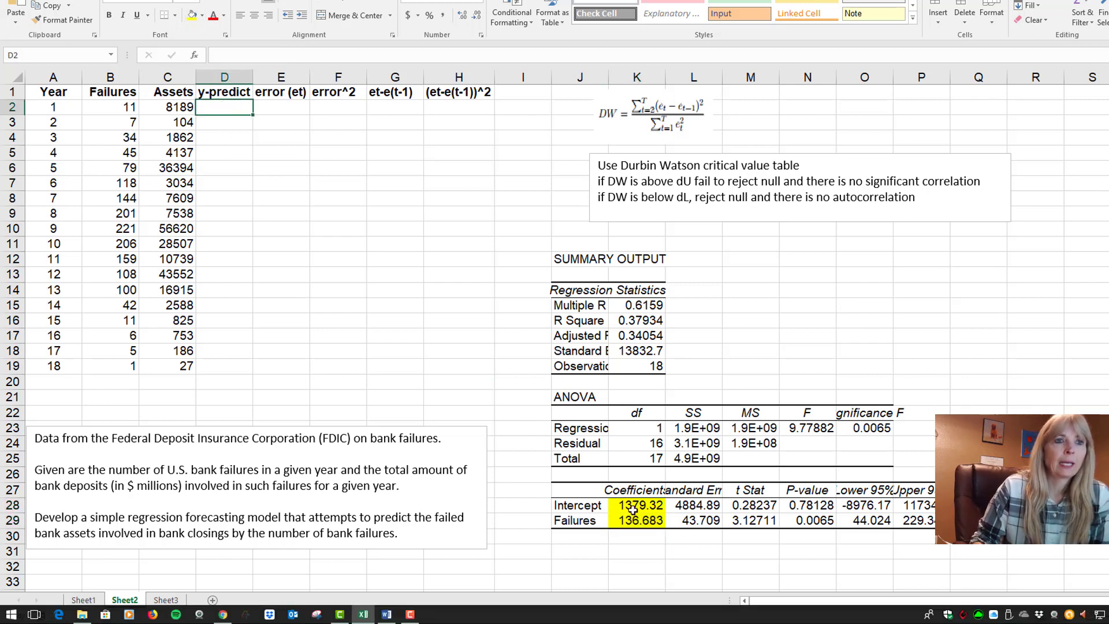
Enter =$K$28+$K$29*B2 in D2 and fill it down to D19 (2882.84 to 1516.01).
text(=)
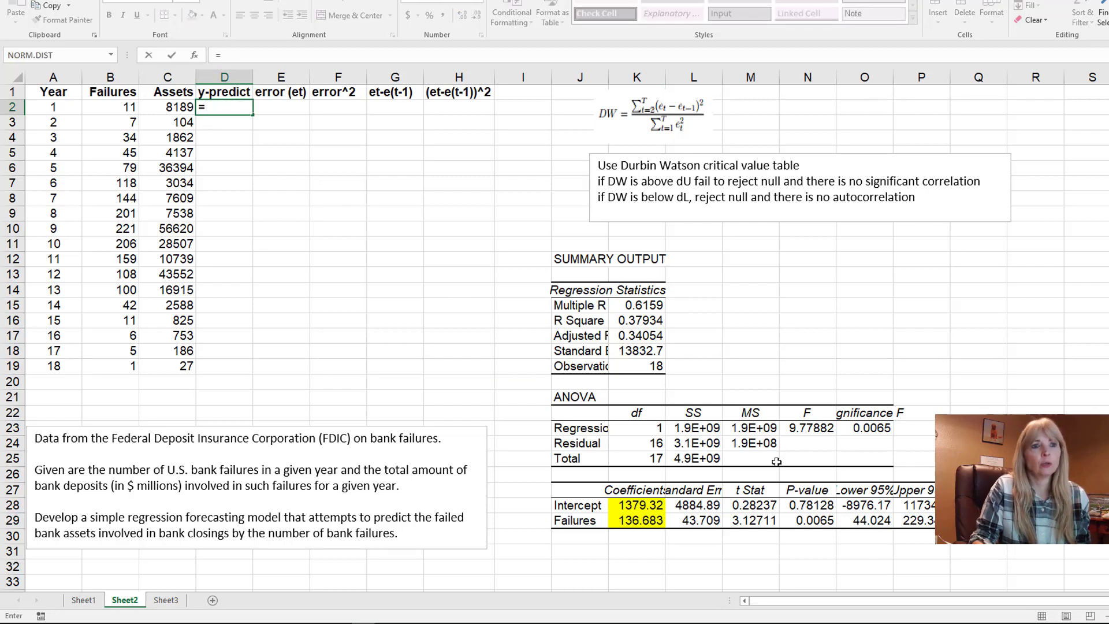
click(625, 505)
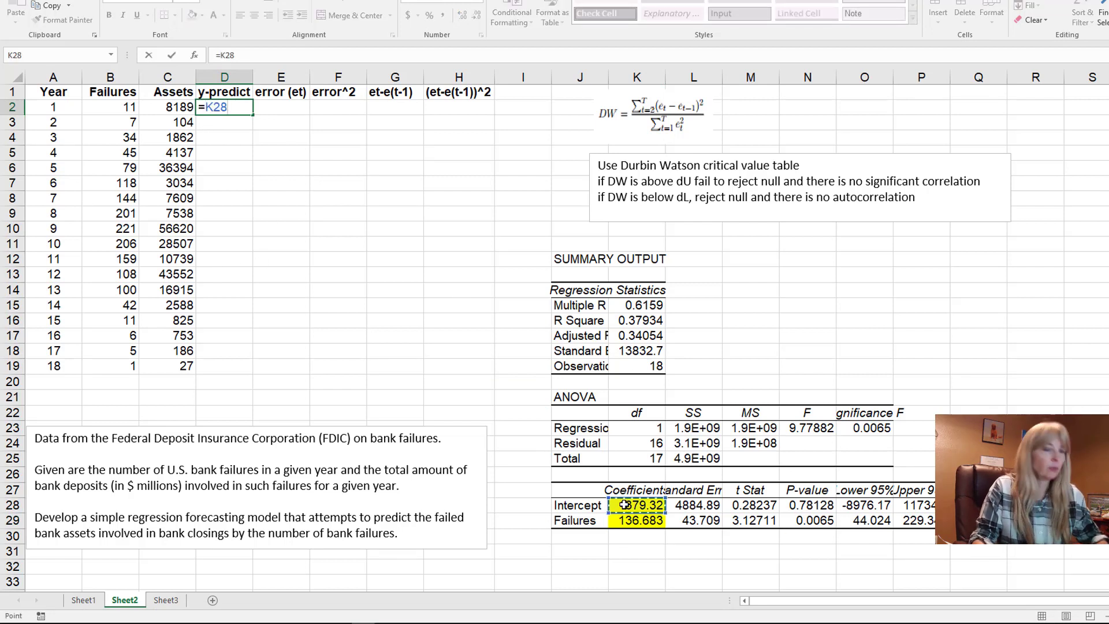
key(F4)
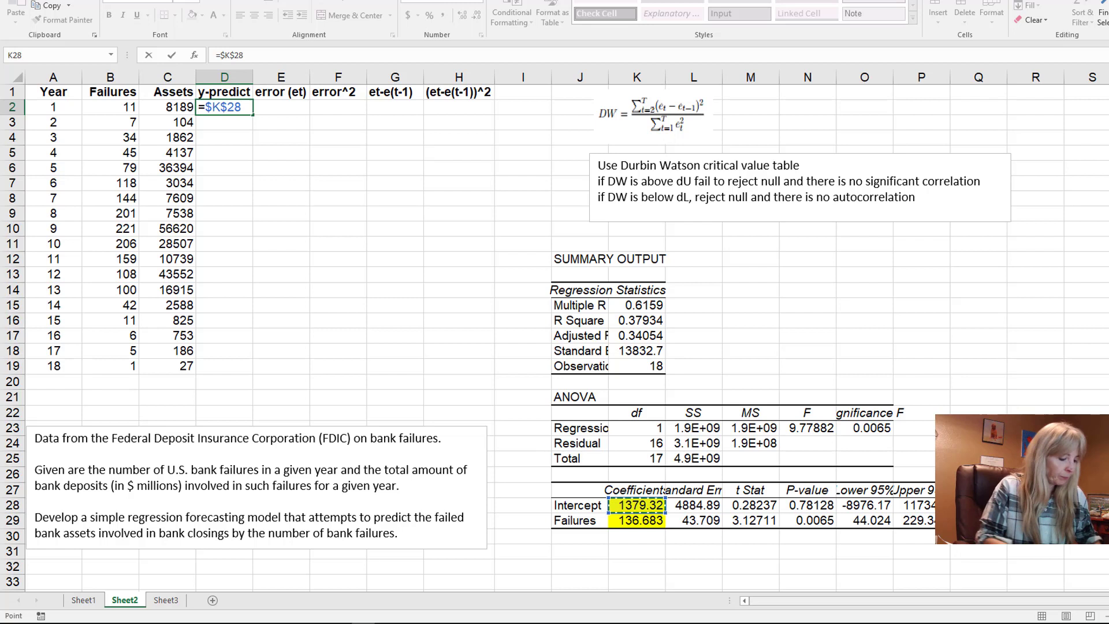
text(+)
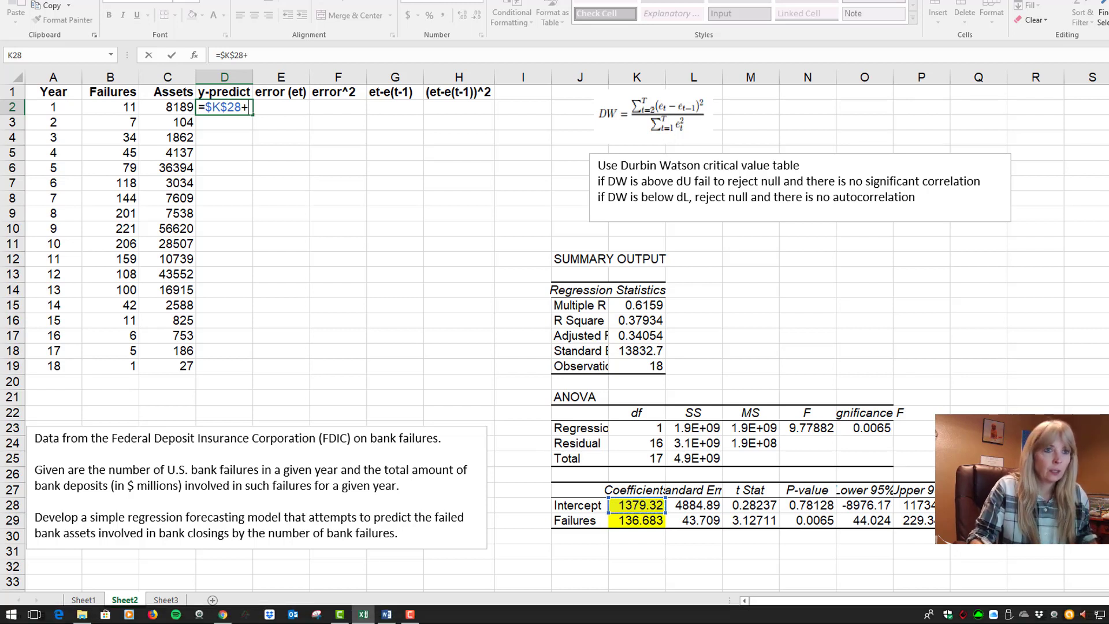
click(651, 516)
key(F4)
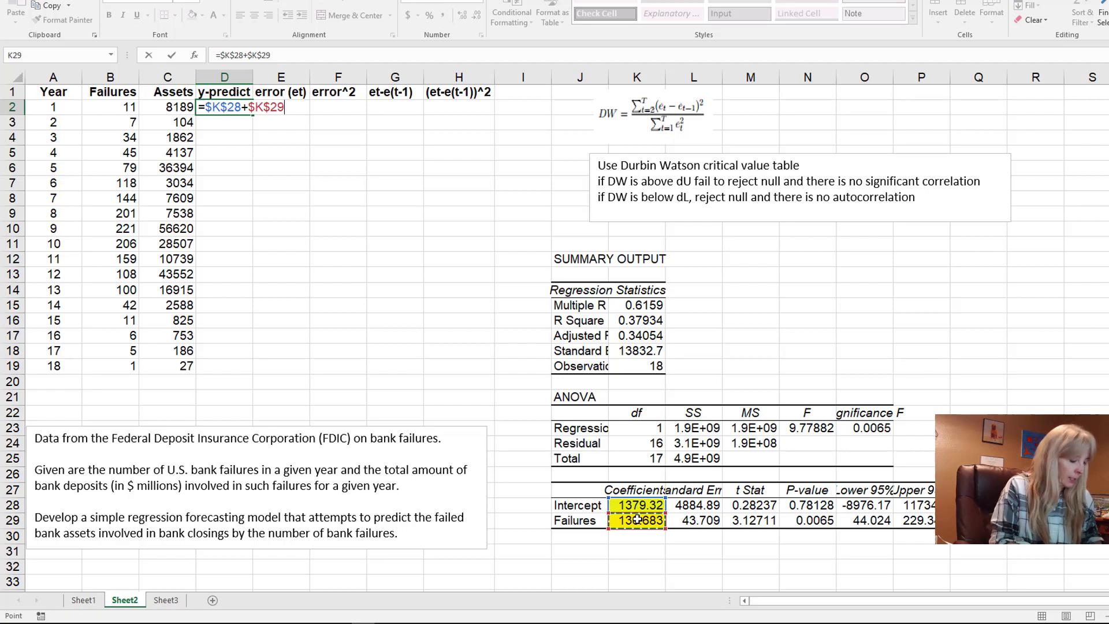
text(*)
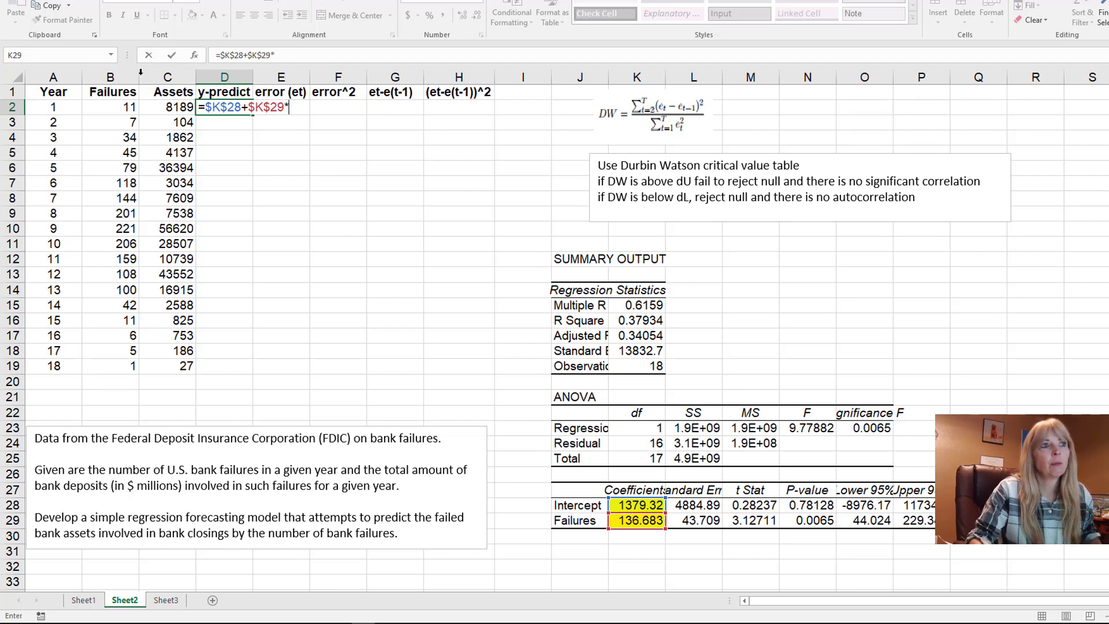
click(110, 104)
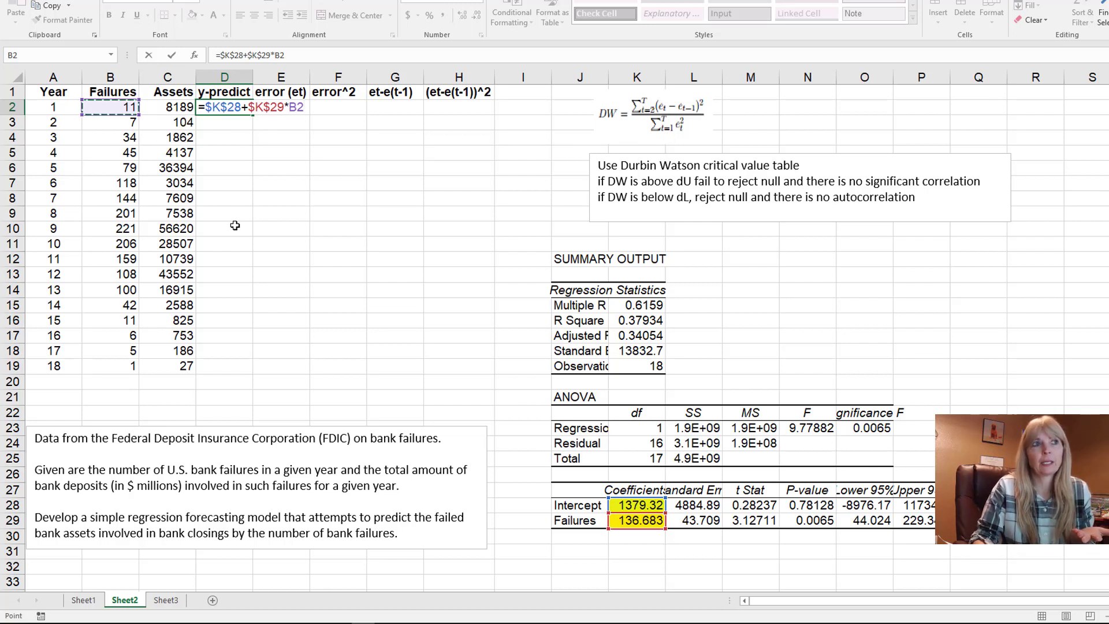
key(Return)
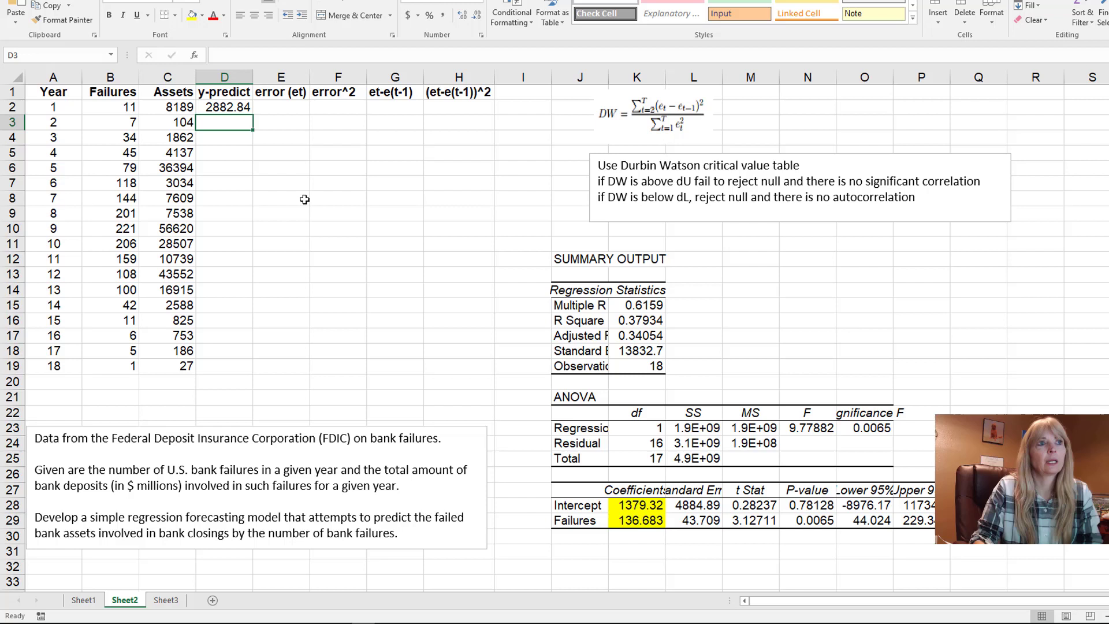
click(241, 106)
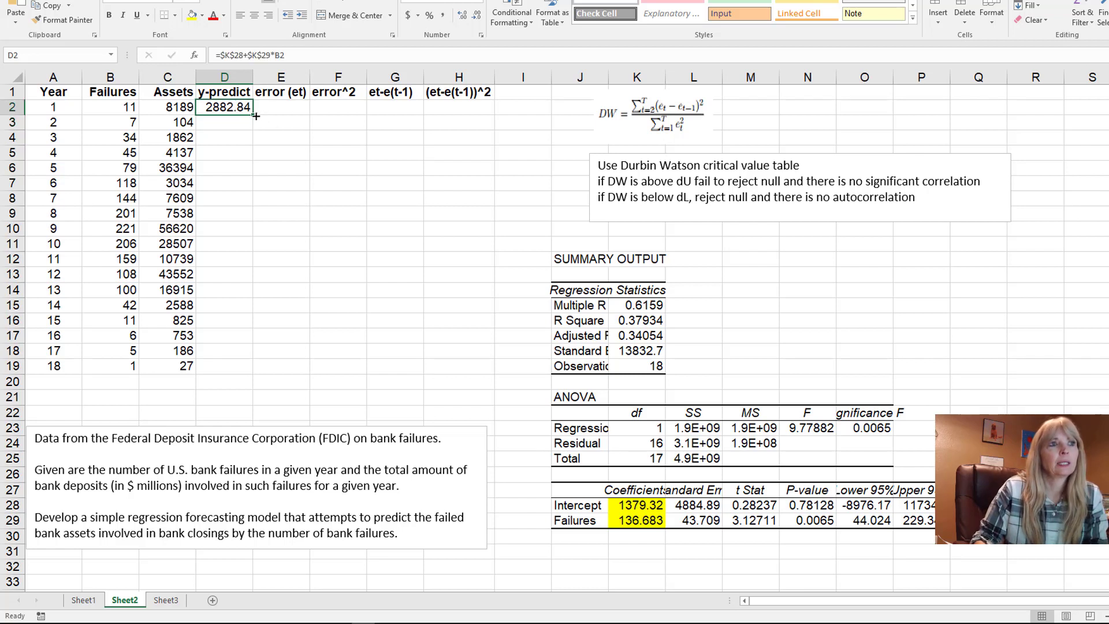
drag(253, 114, 241, 370)
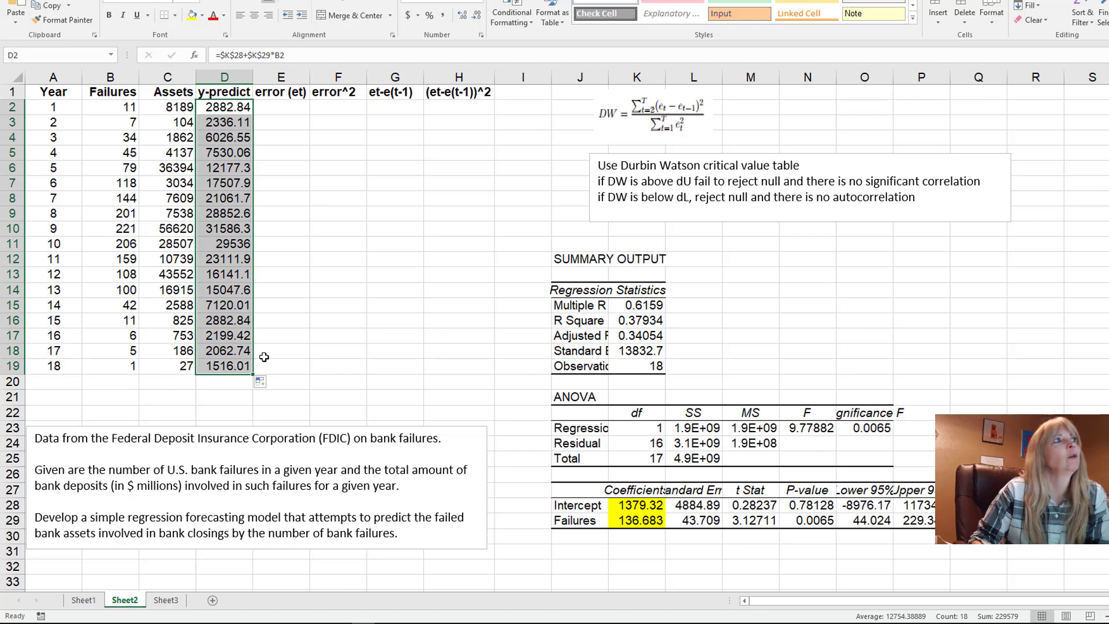
Enter =C2-D2 in E2 and fill it down to E19 (5306.16 to -1489.01).
click(278, 110)
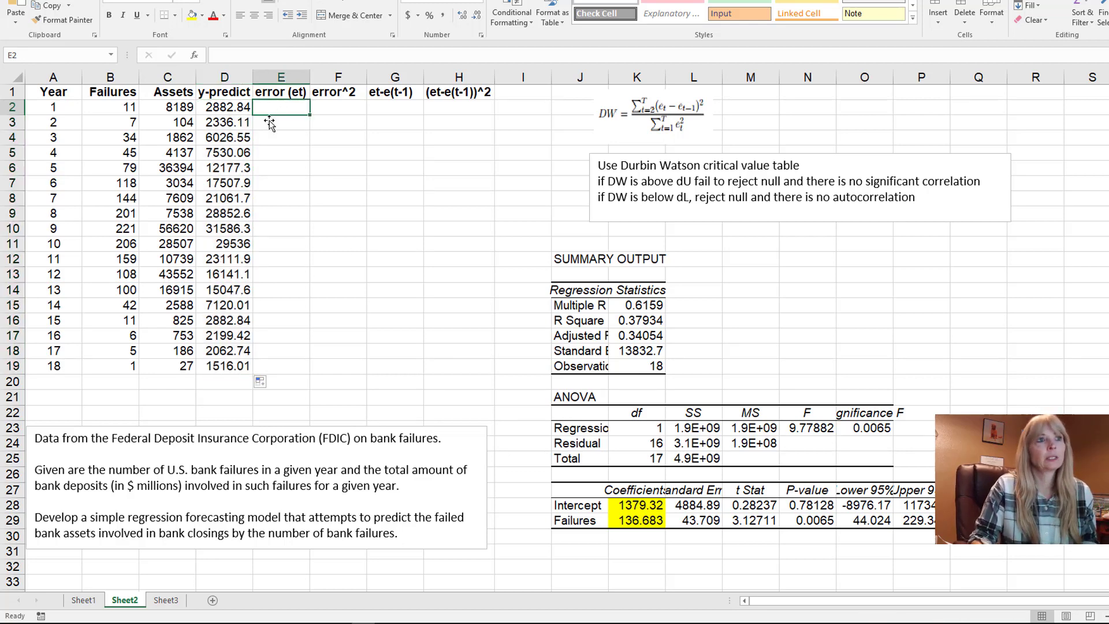
text(=)
click(166, 105)
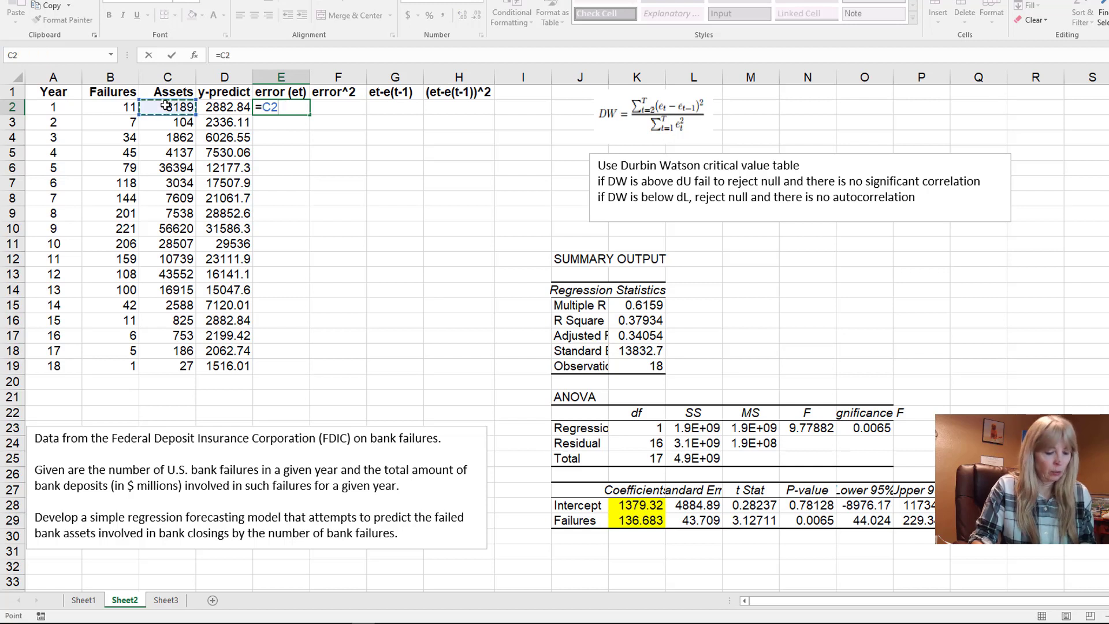
text(-)
click(231, 107)
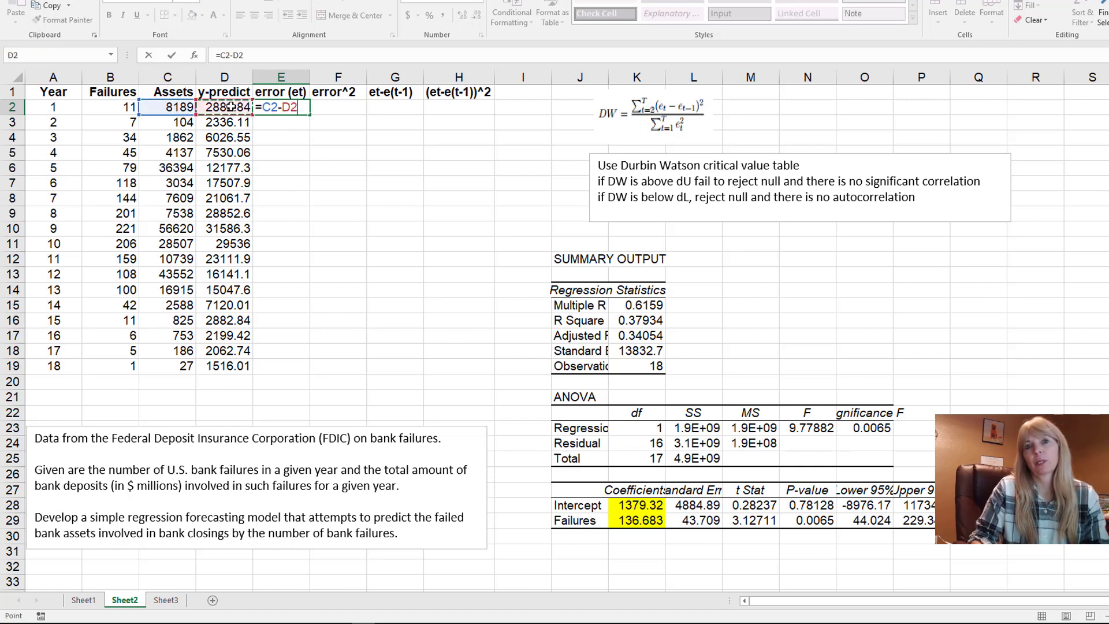
key(Return)
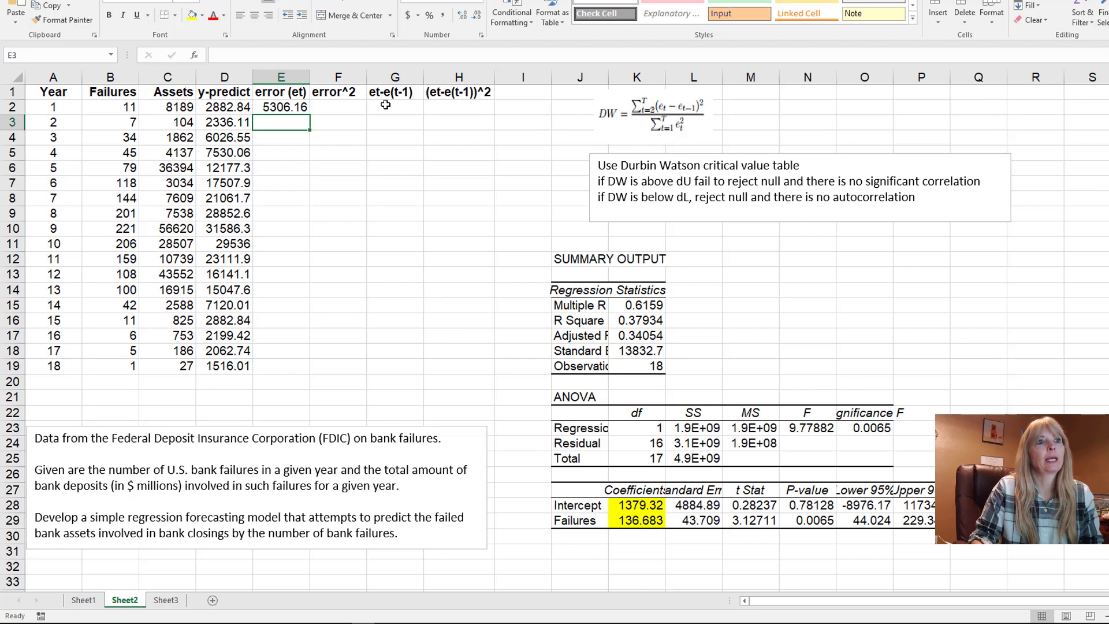
click(289, 105)
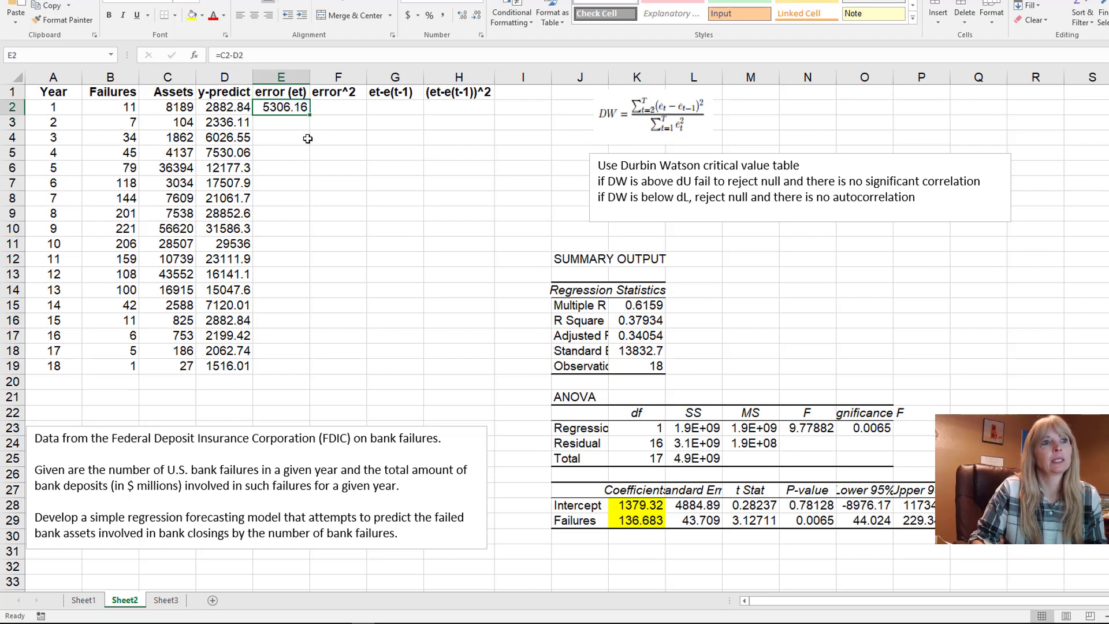
drag(311, 117, 301, 370)
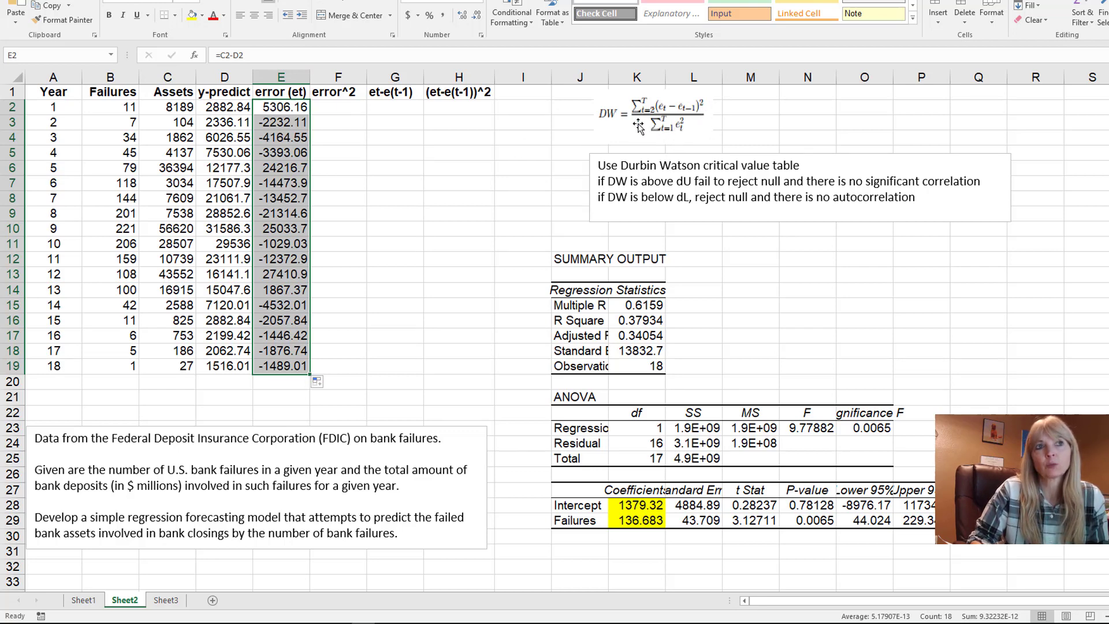
Enter =E2^2 in F2, AutoFit column F, and fill the formula down to F19.
click(341, 104)
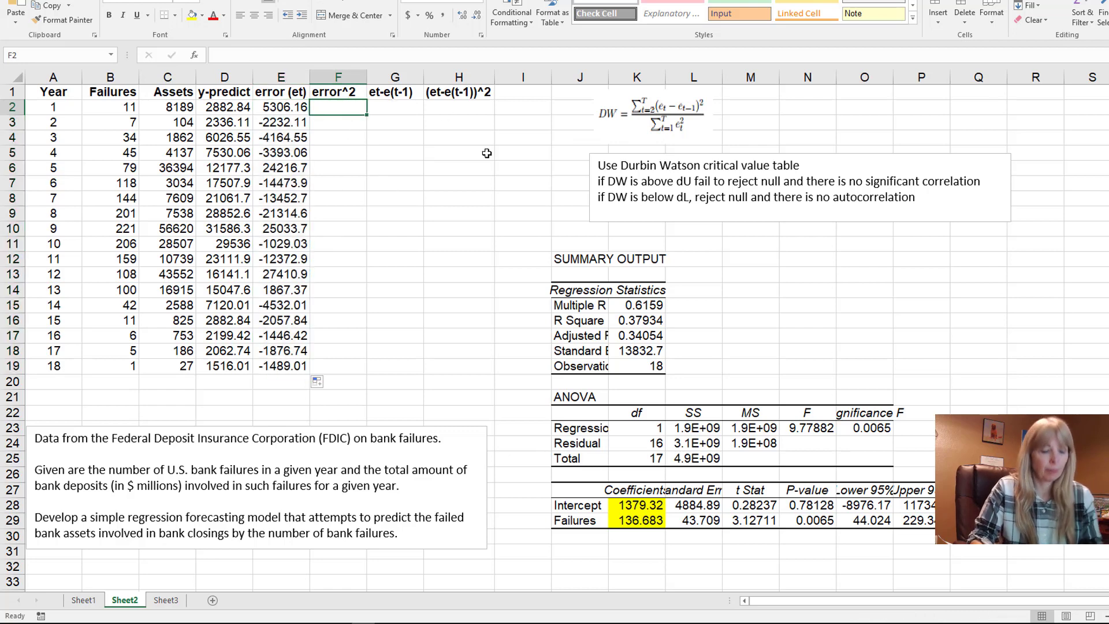
text(=)
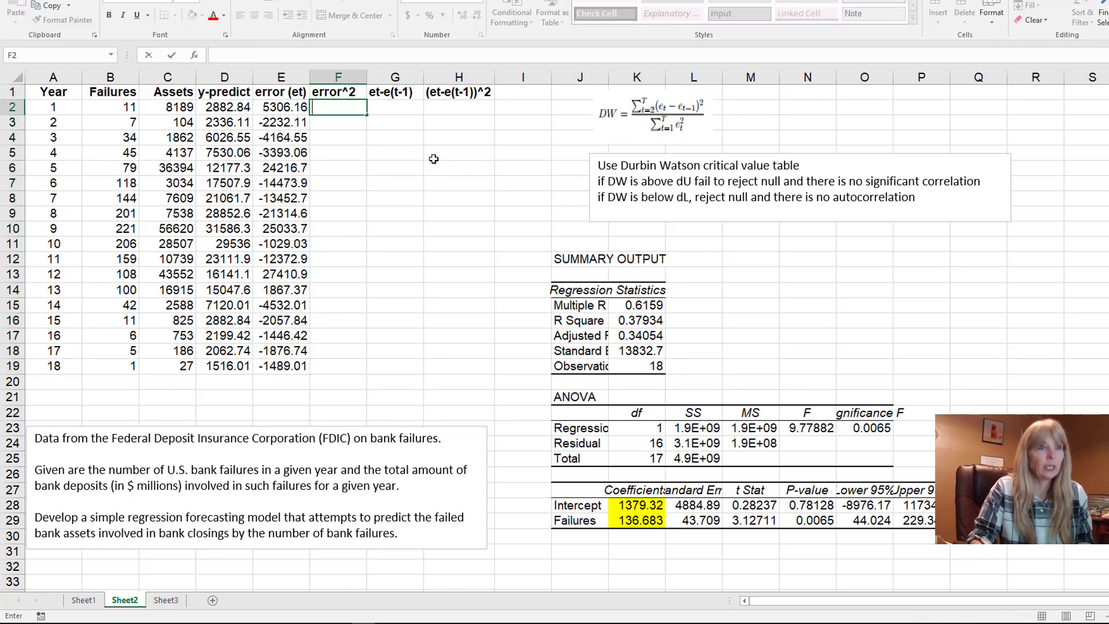
click(288, 108)
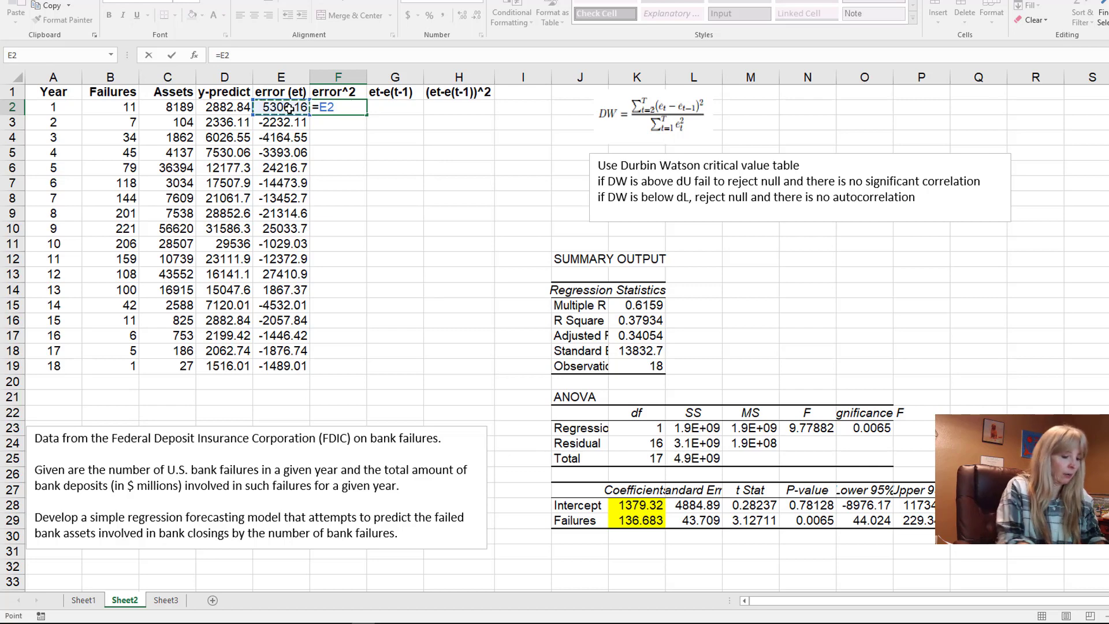
text(^2)
key(Return)
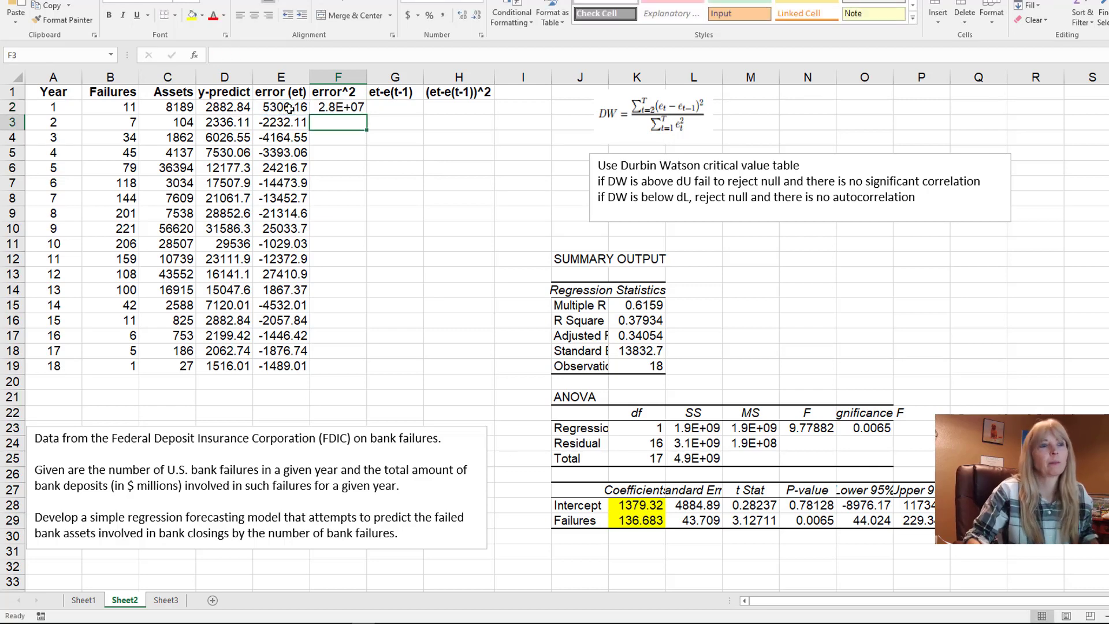
click(326, 106)
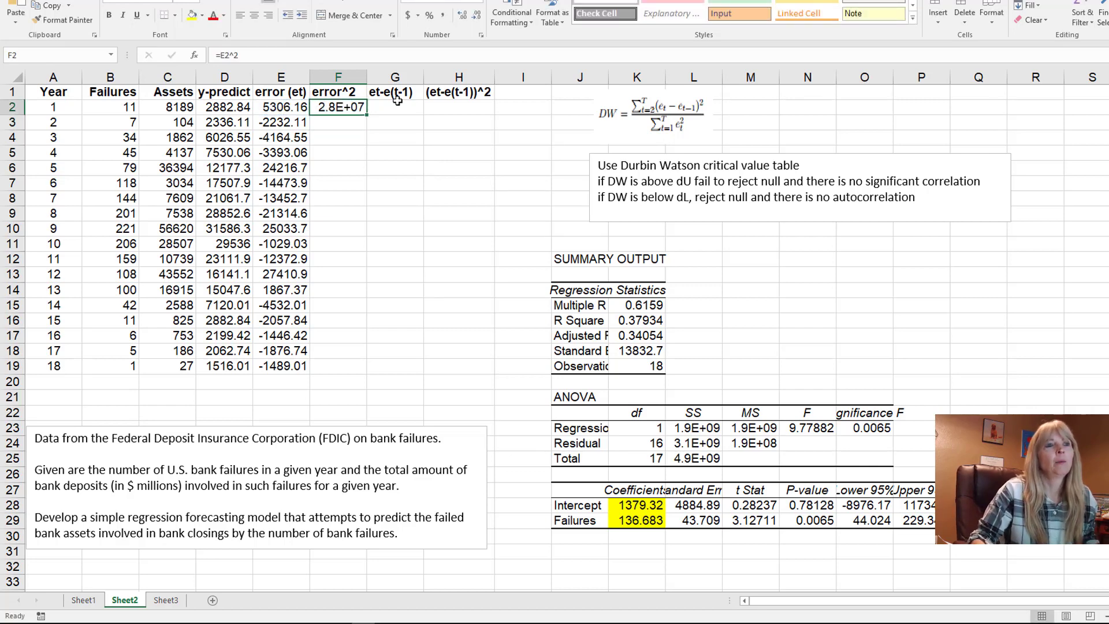
double_click(368, 81)
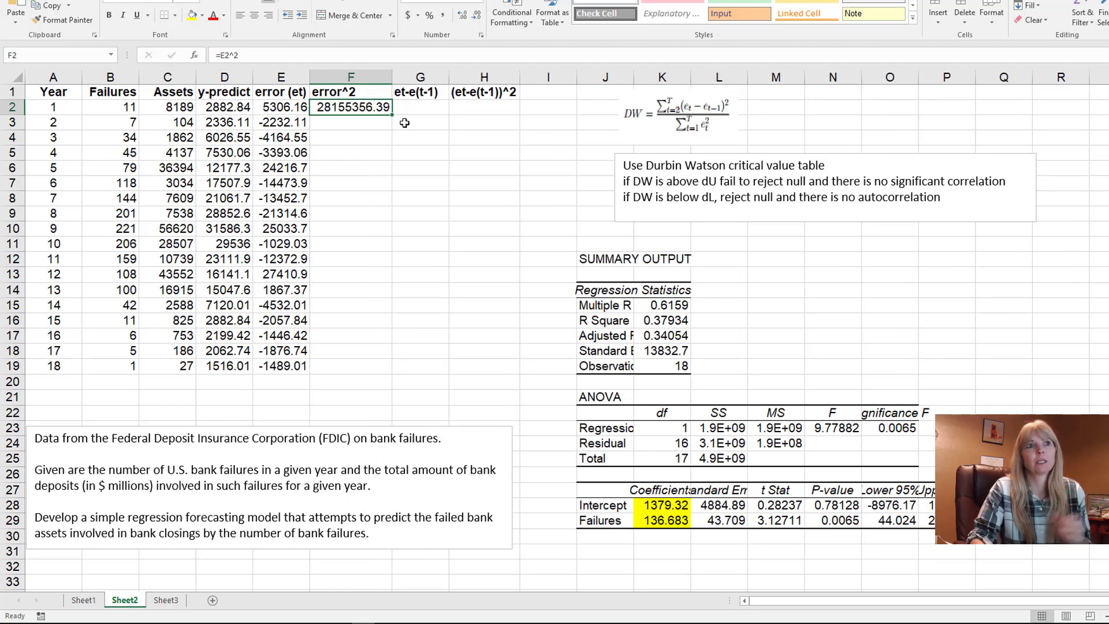
drag(392, 115, 370, 363)
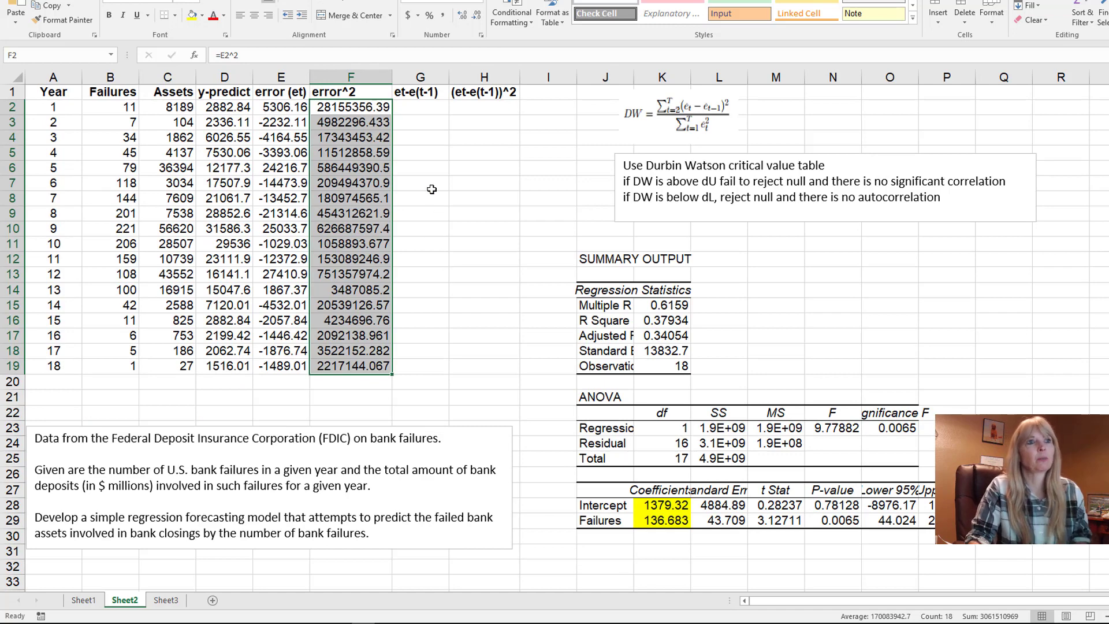
click(436, 183)
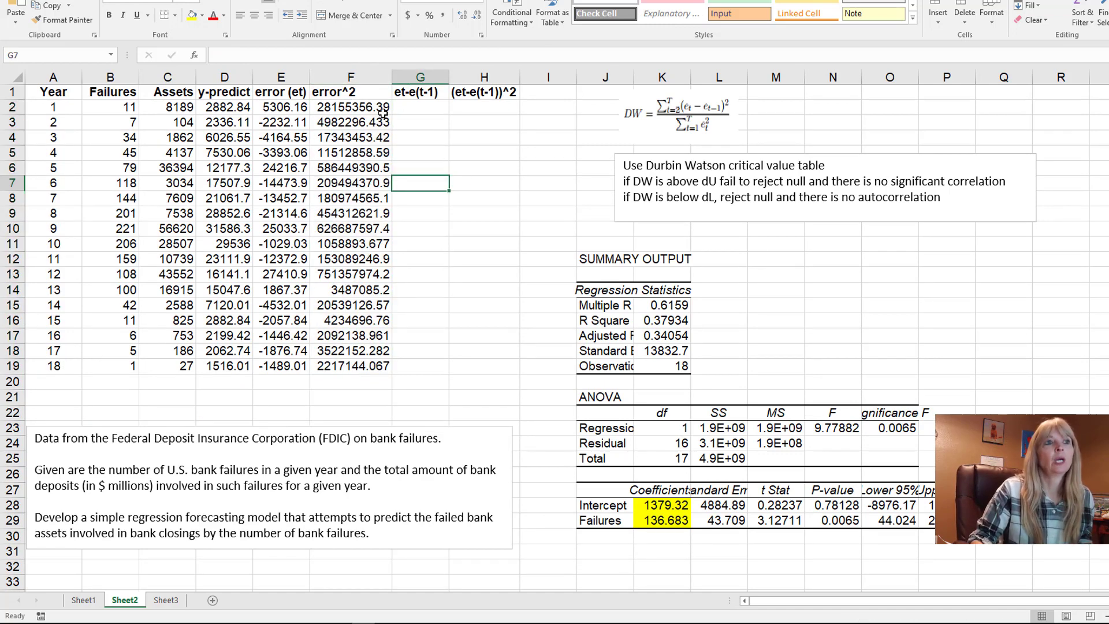
click(415, 110)
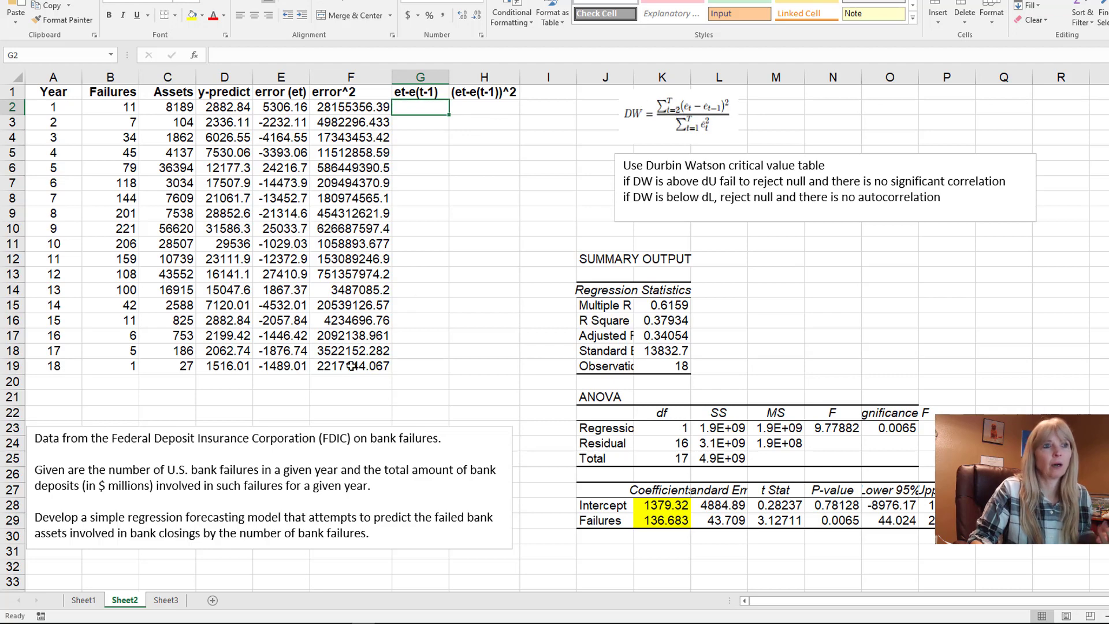
click(347, 386)
text(=sum()
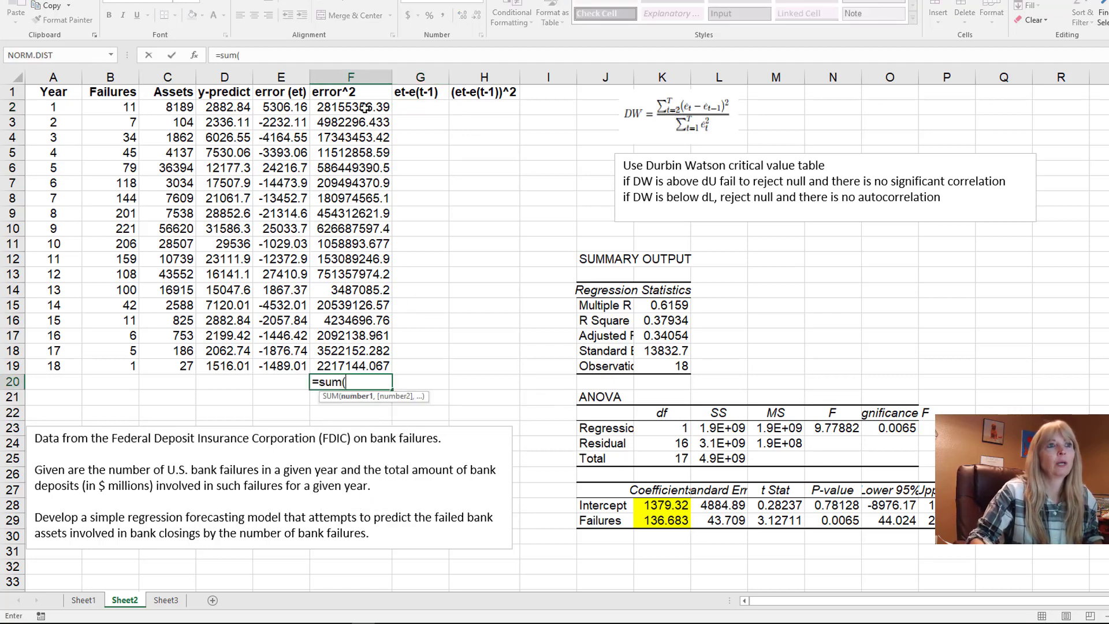
drag(367, 110, 334, 363)
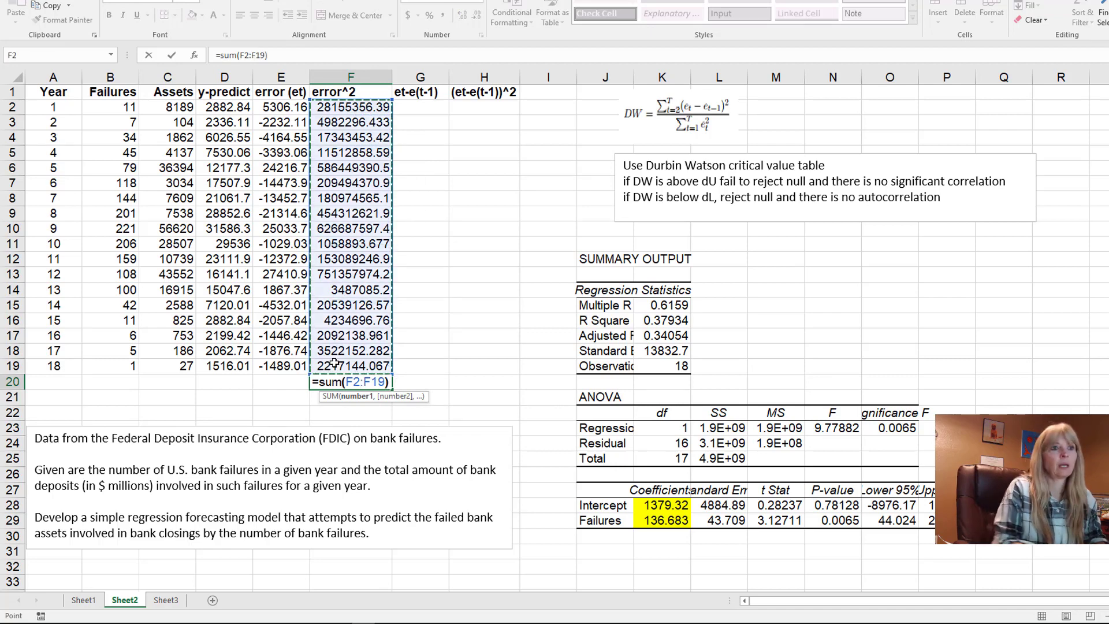
key(Return)
click(360, 383)
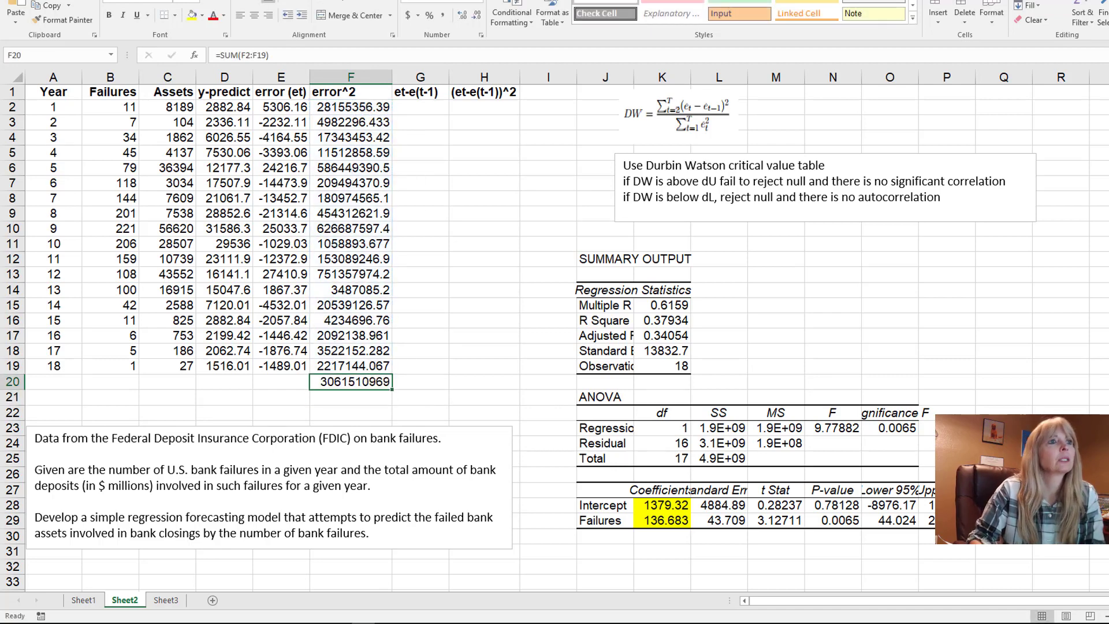
click(193, 15)
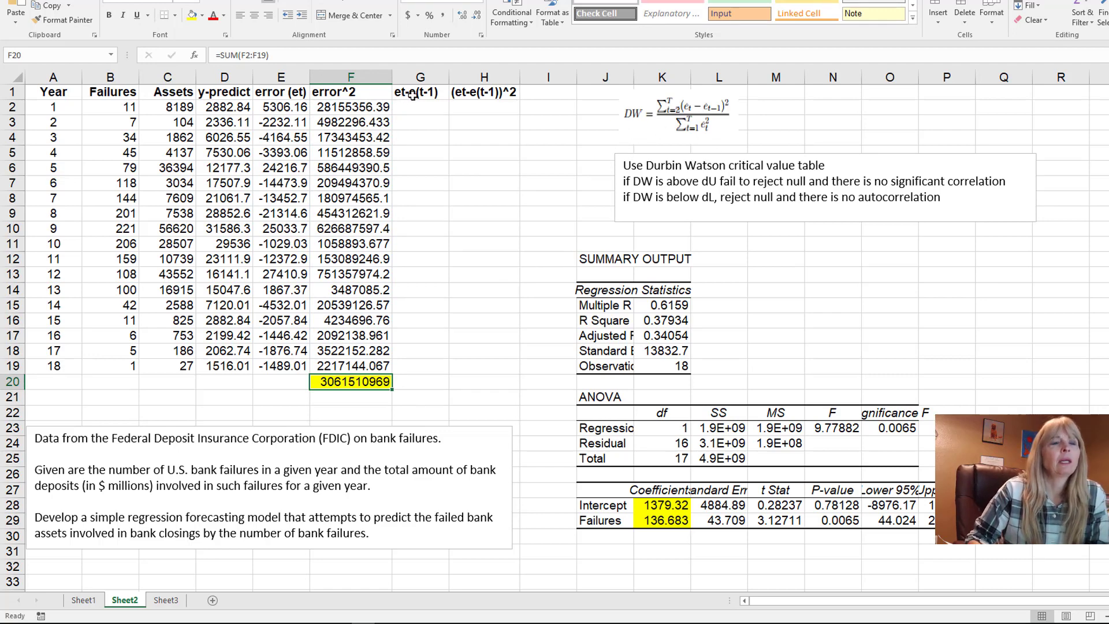
Enter =E3-E2 in G3 and fill it down to G19 (-7538.27 to 387.732).
click(426, 108)
click(424, 128)
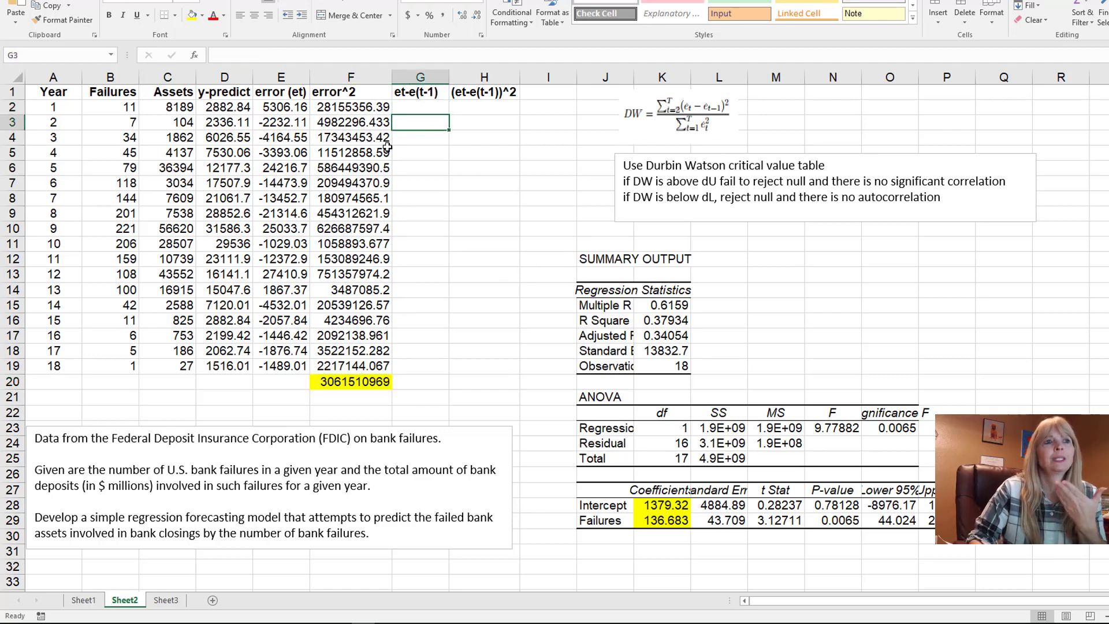
text(=)
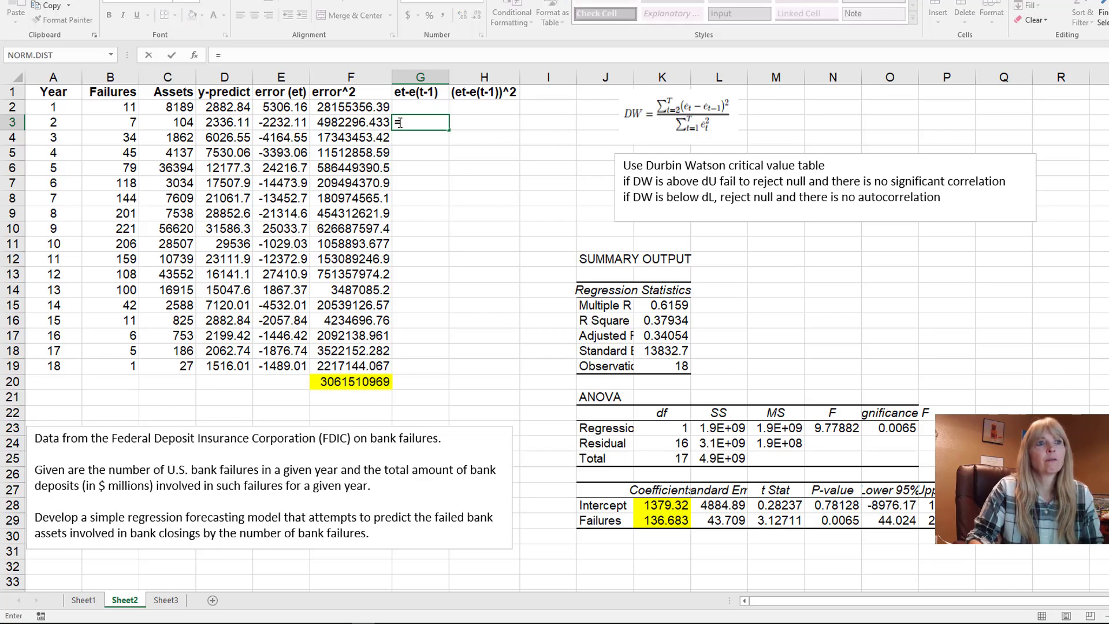
click(283, 123)
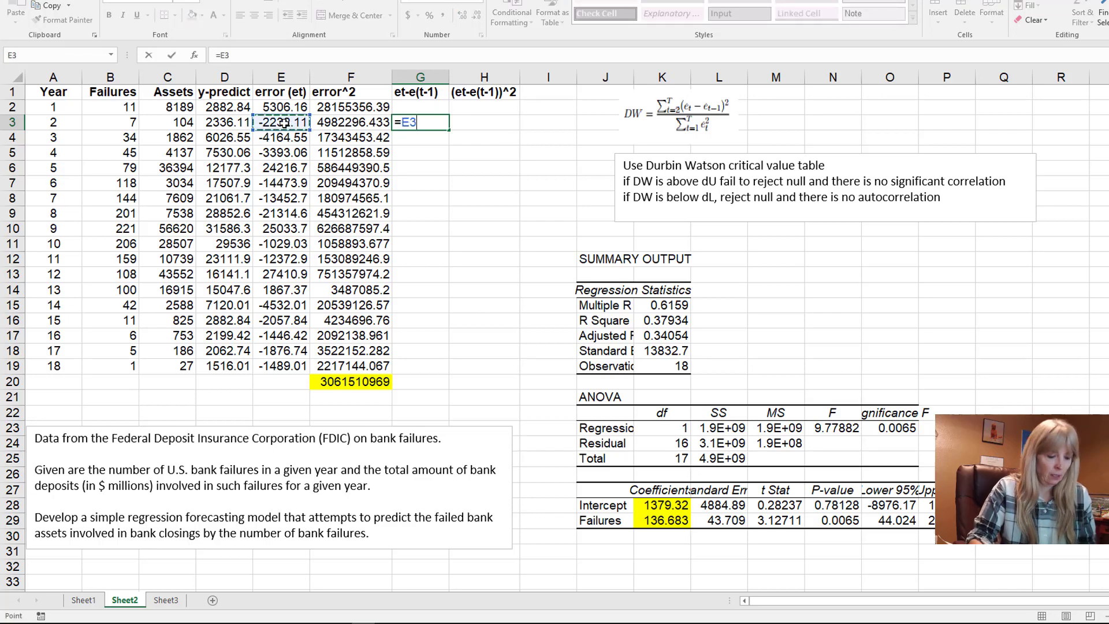
text(-)
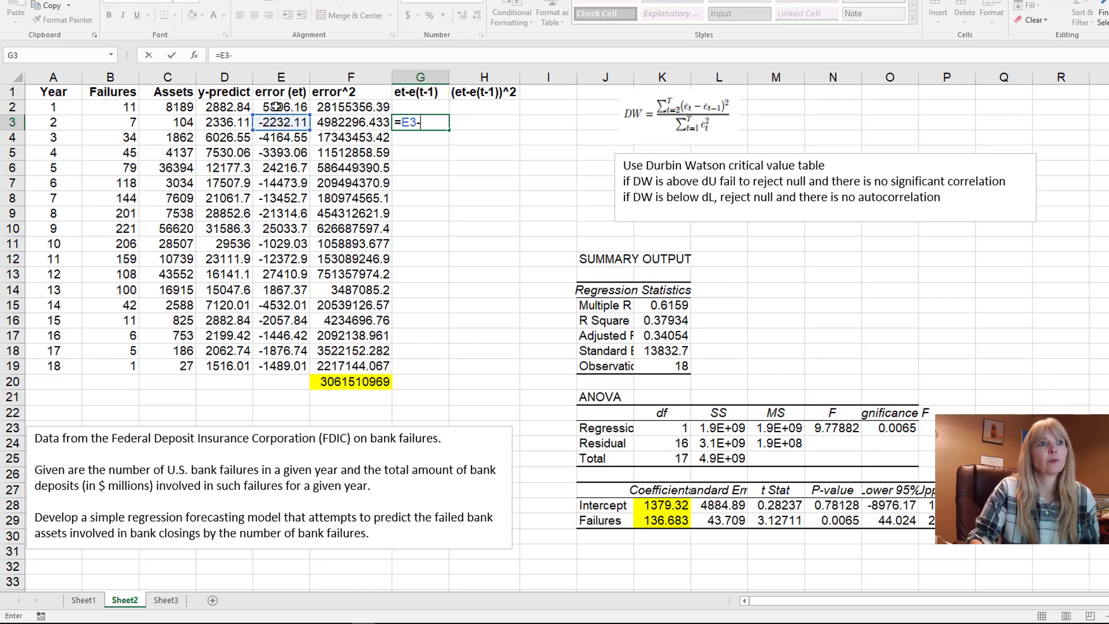
click(277, 108)
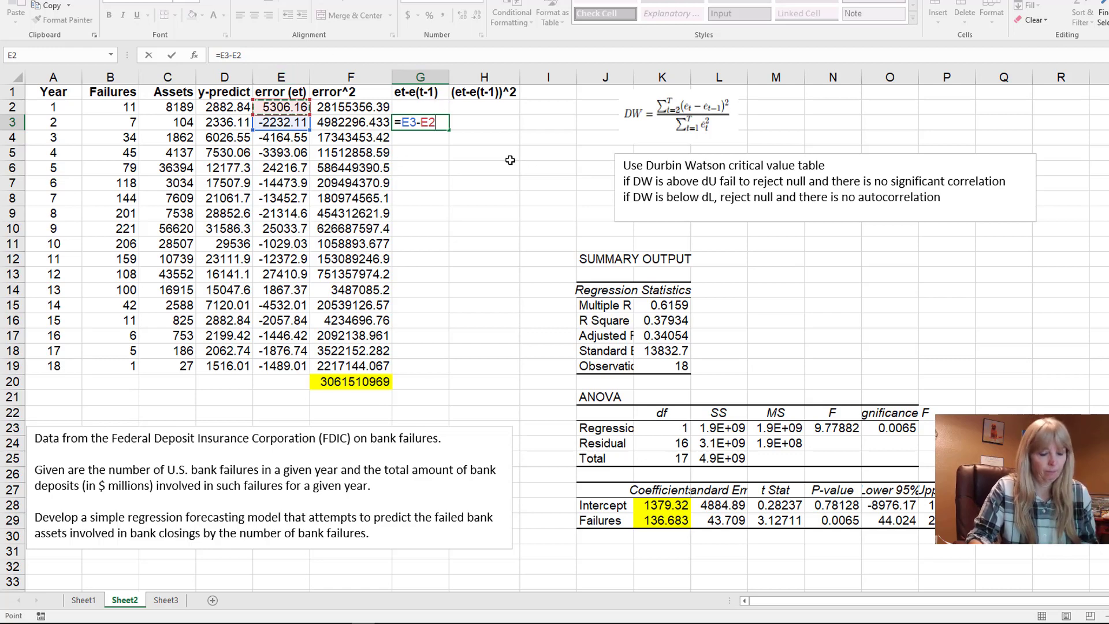
key(Return)
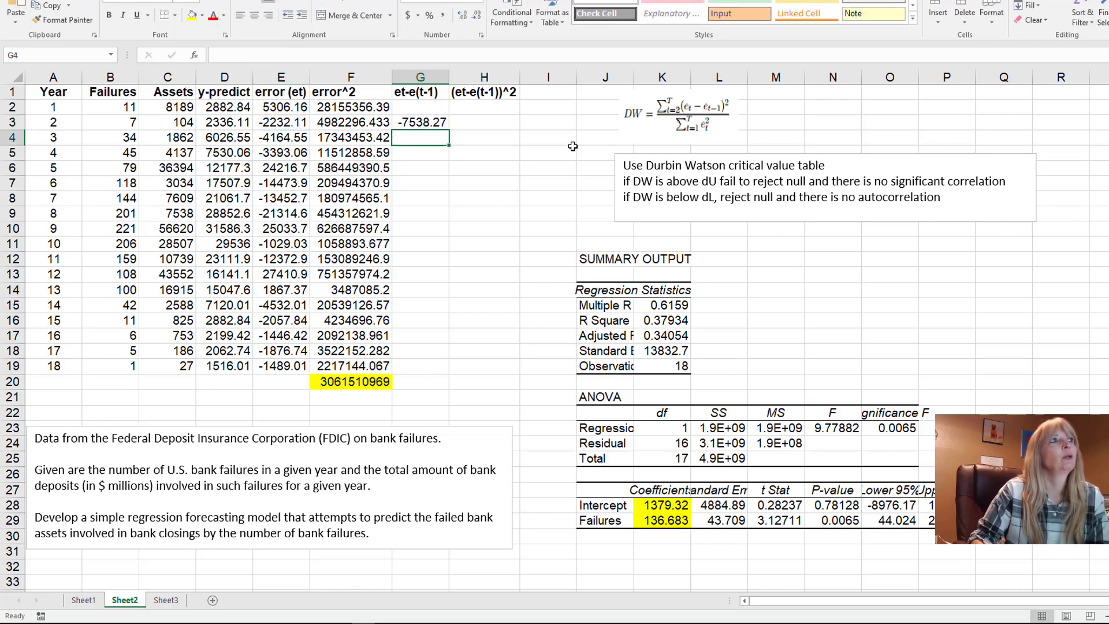
click(432, 123)
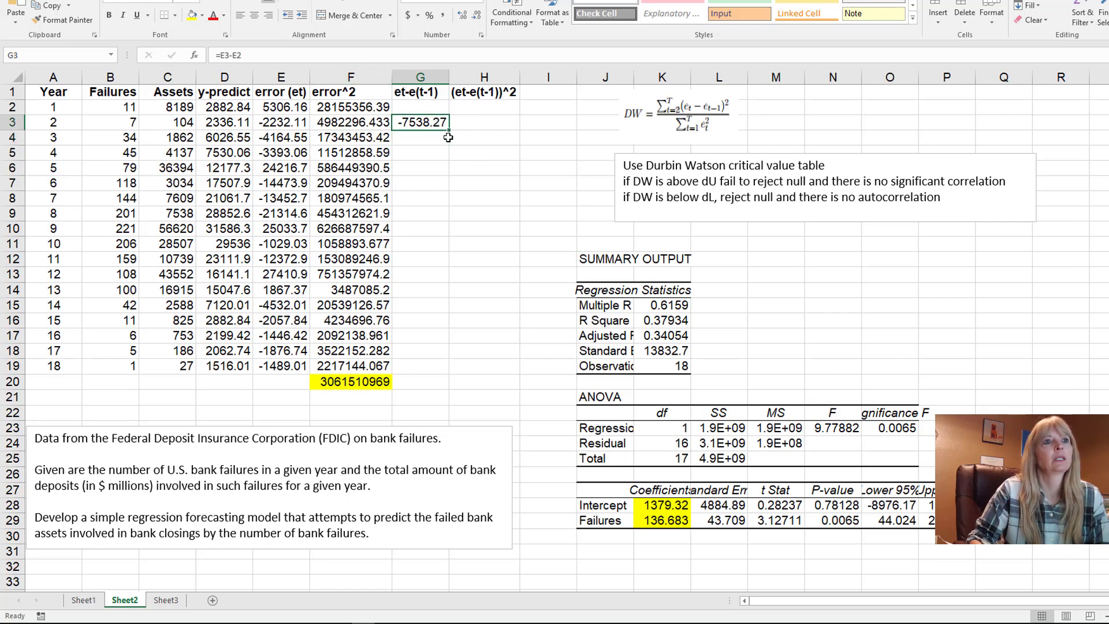
drag(450, 132, 436, 370)
Enter =G3^2 in H3 and fill it down to H19.
click(485, 122)
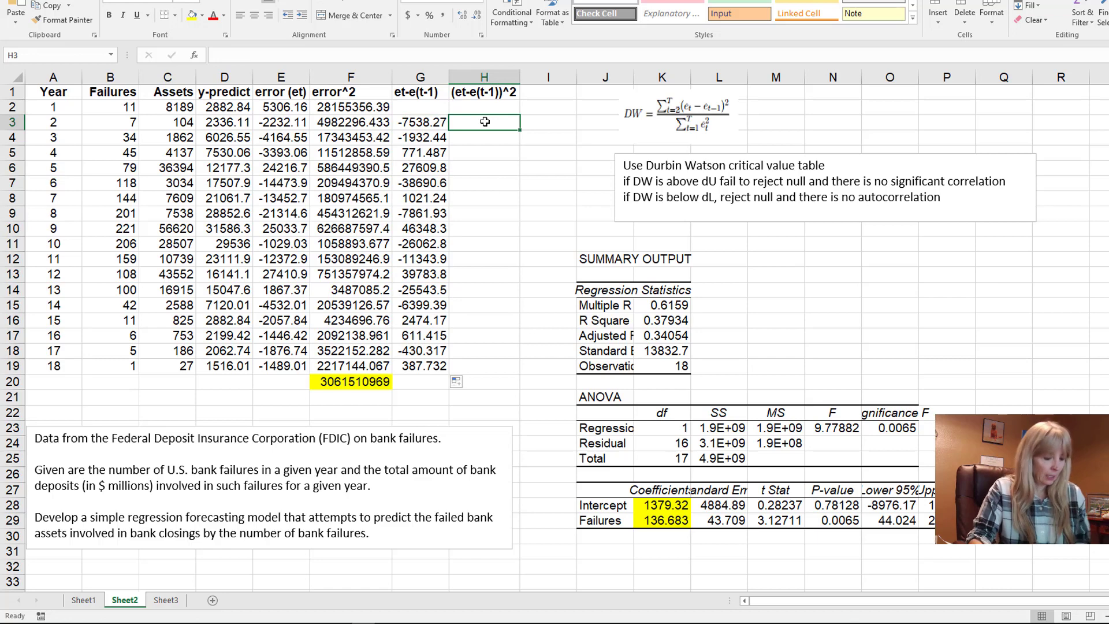
text(=)
click(431, 124)
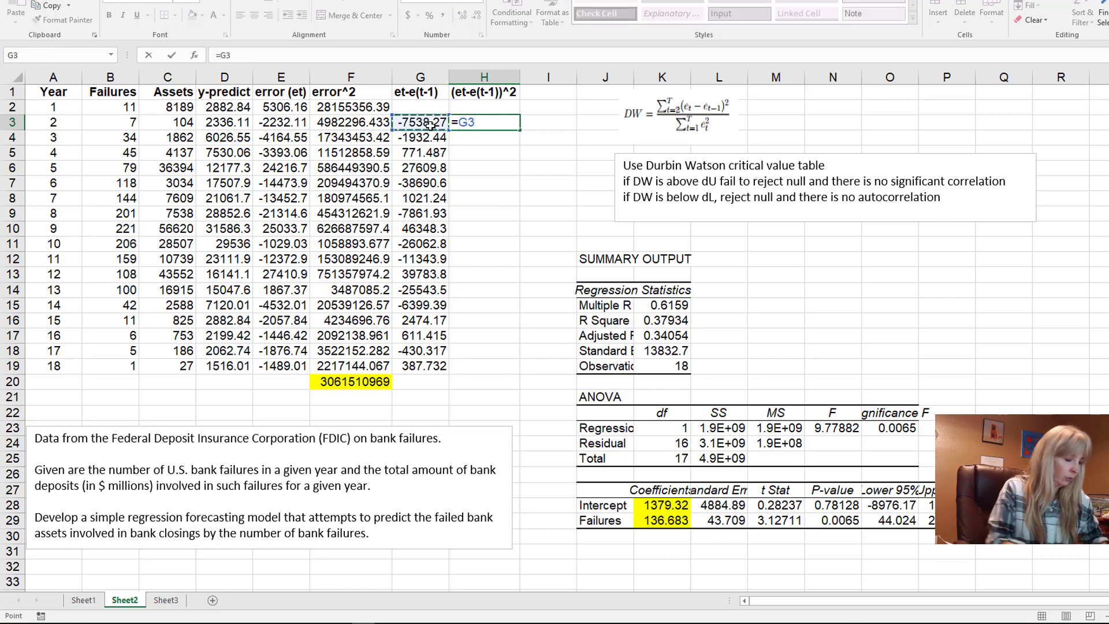
text(^2)
key(Return)
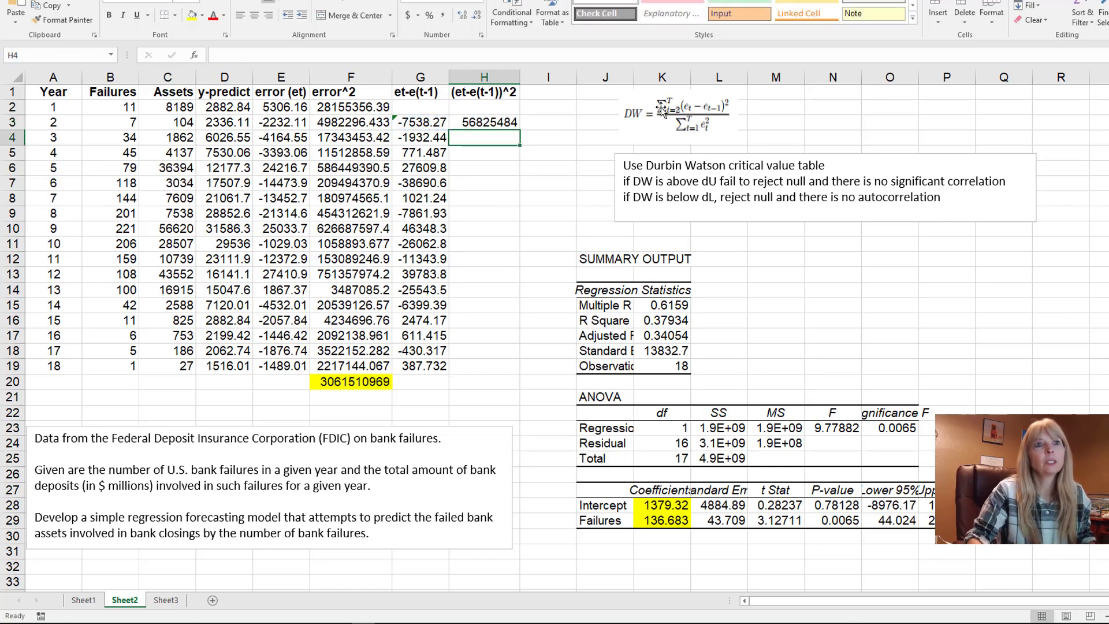
click(510, 123)
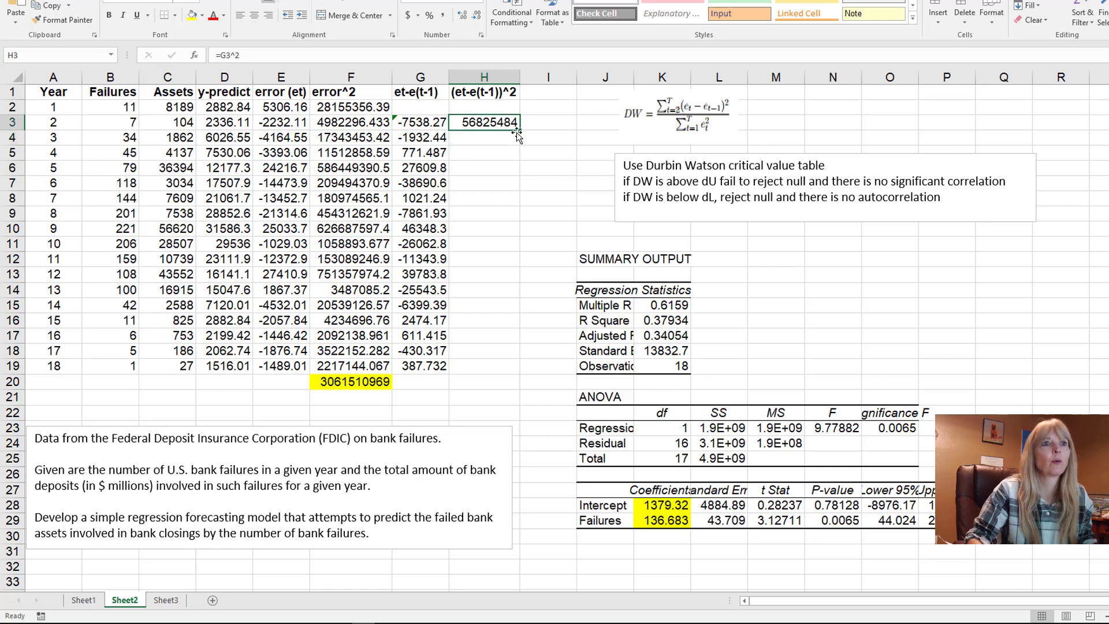
drag(520, 133, 488, 370)
click(357, 380)
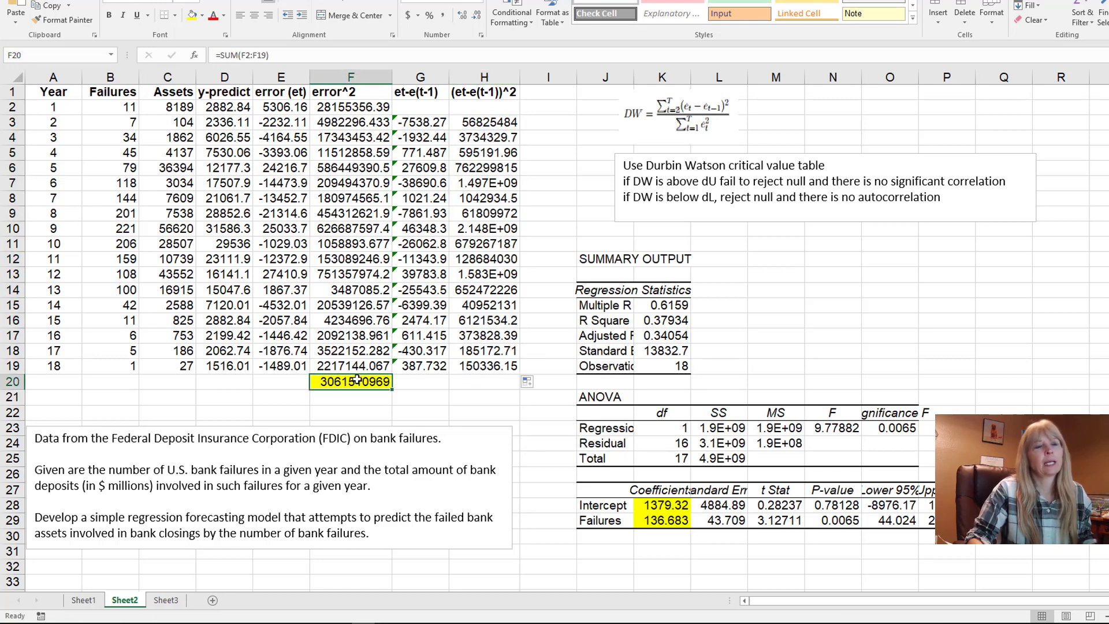
key(ctrl+c)
click(469, 382)
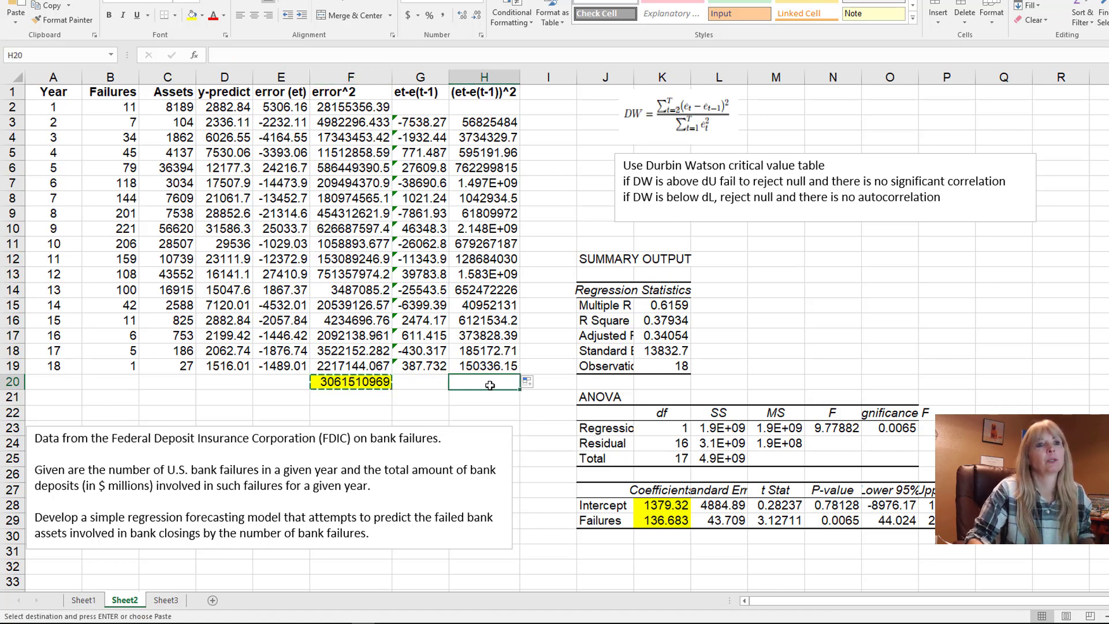
key(ctrl+v)
double_click(490, 382)
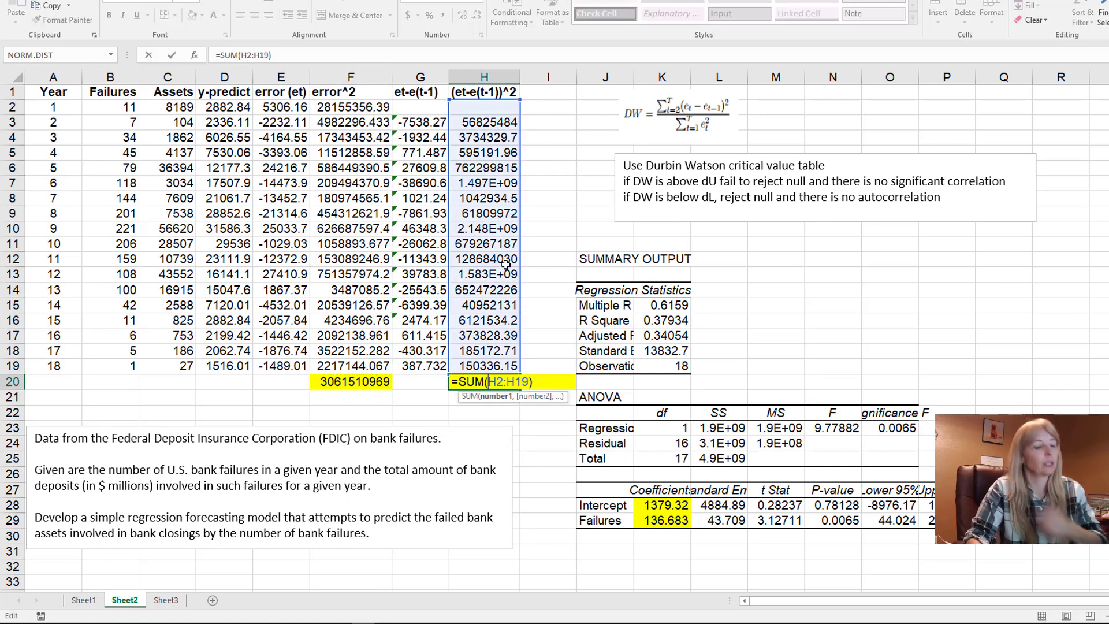
key(ctrl+Return)
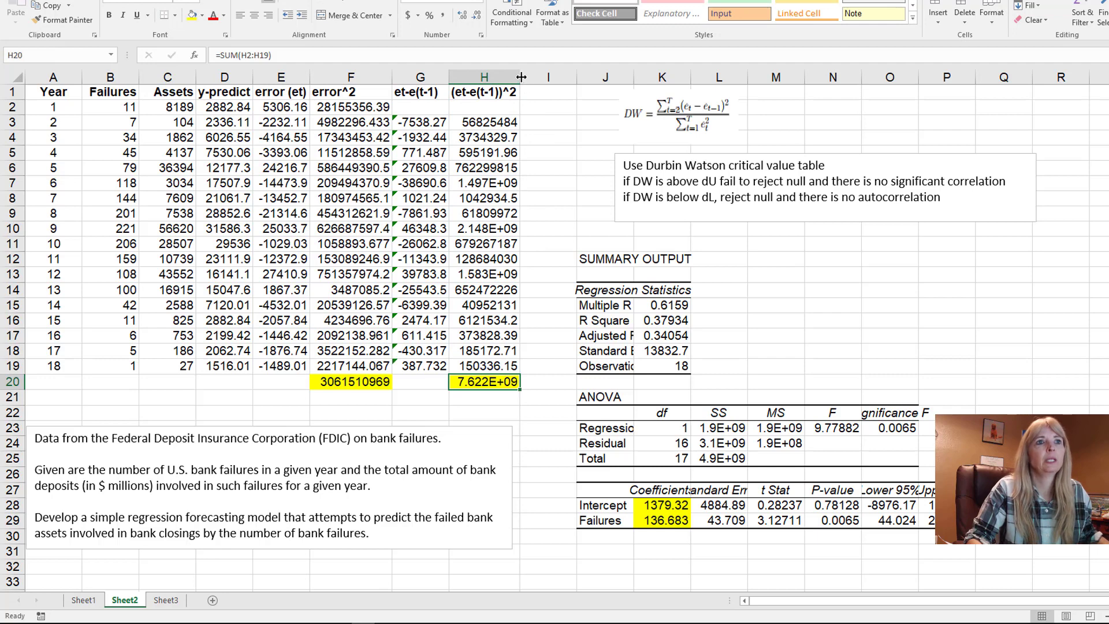
drag(521, 77, 545, 80)
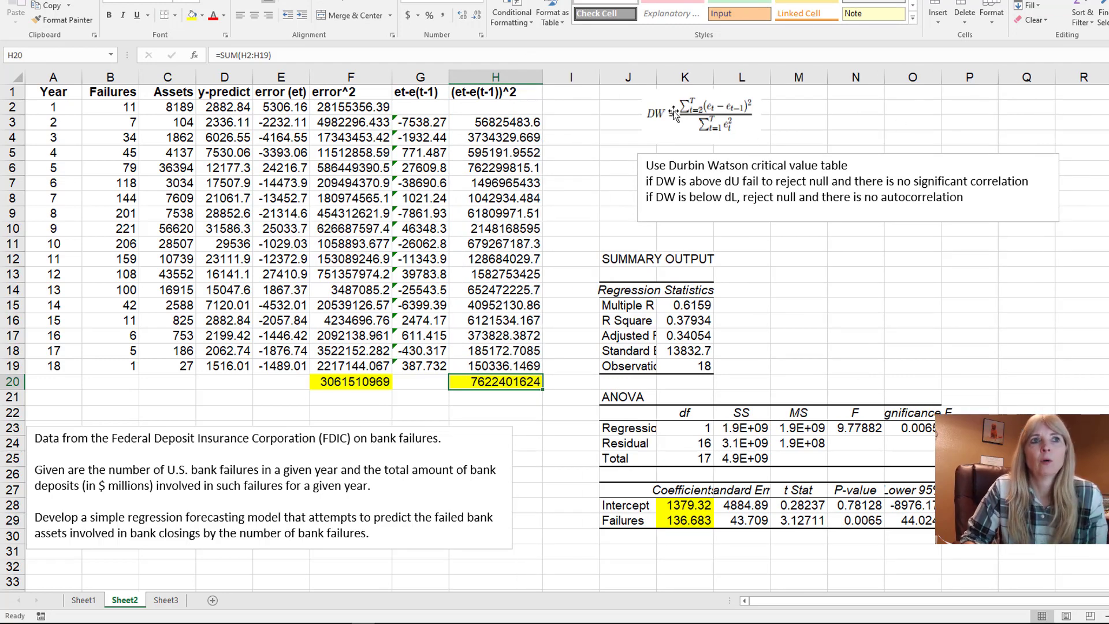
Label the totals with 'numer' in H21 and 'denominator' in the cell beside it.
click(500, 398)
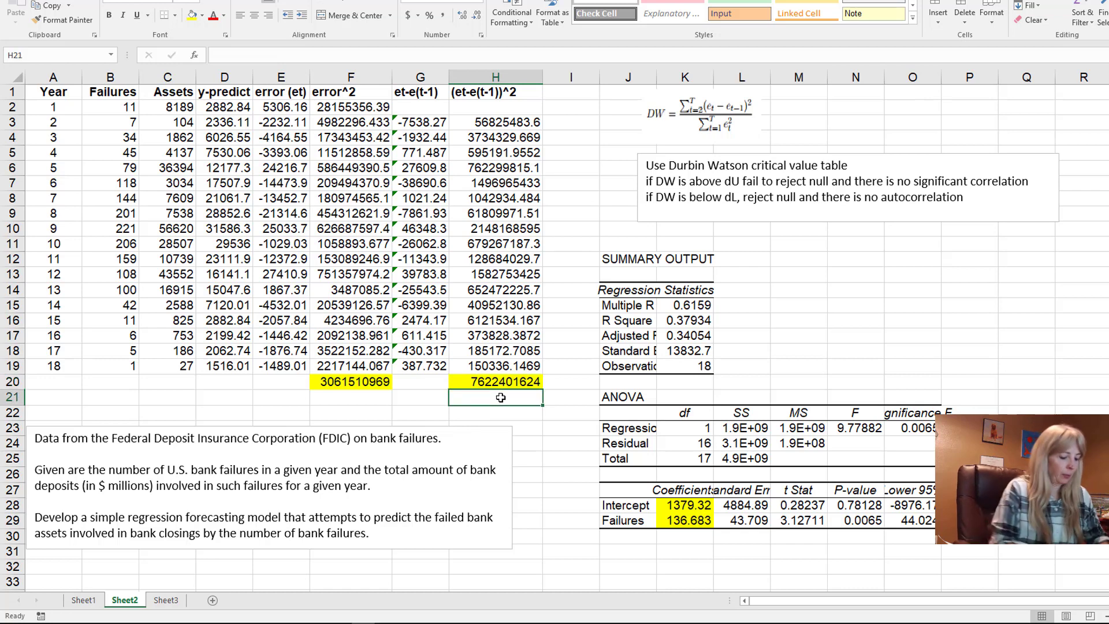
text(numerat)
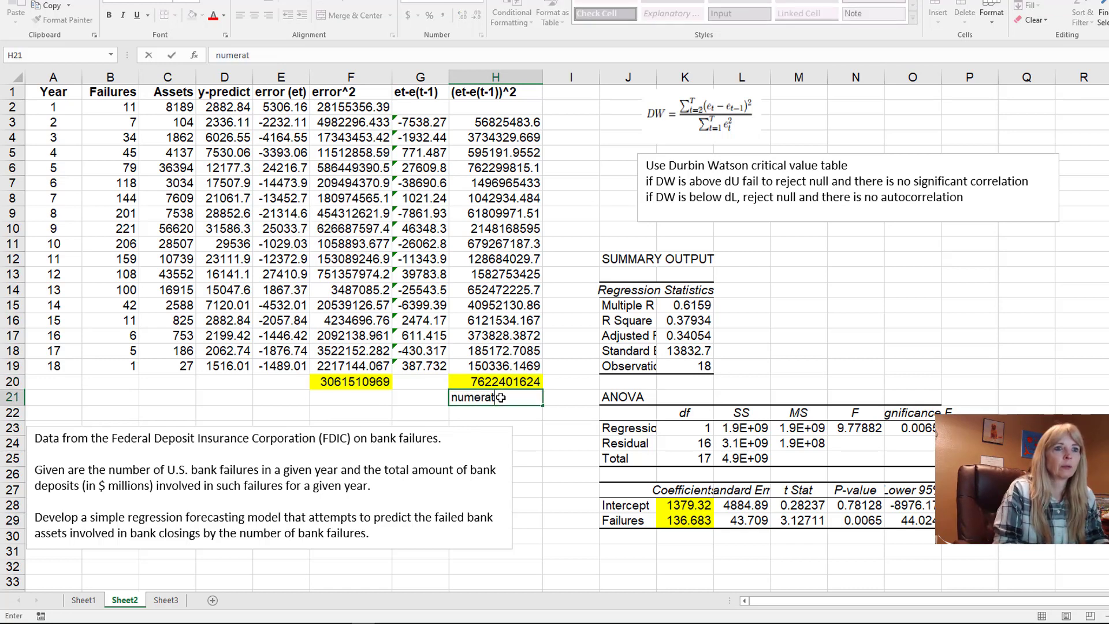
key(Left)
key(Left)
text(den)
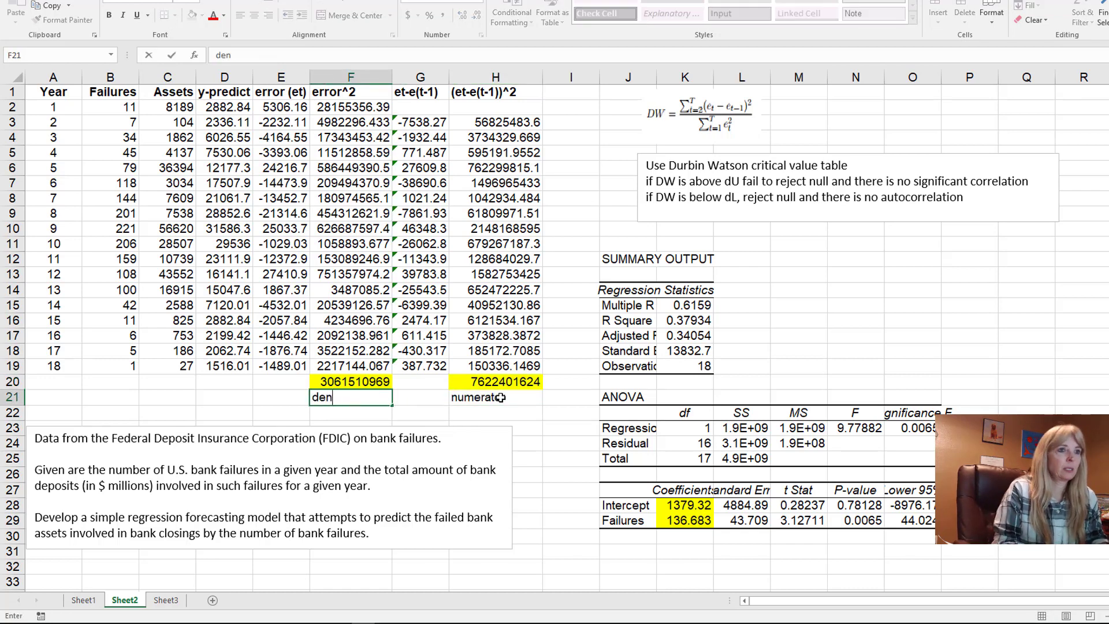
text(ominator)
key(Return)
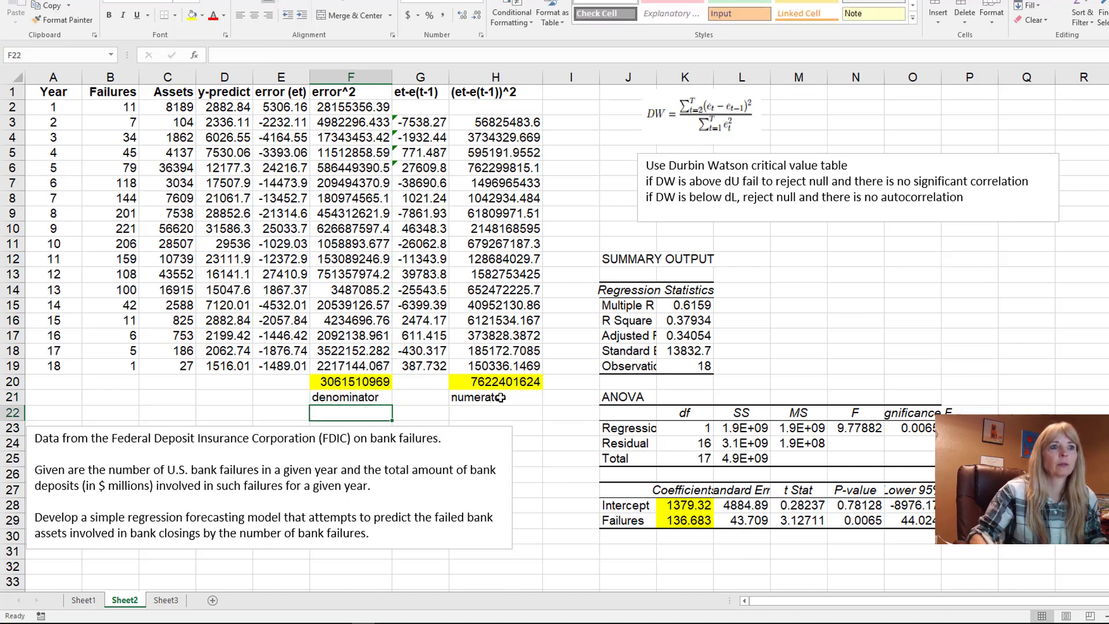
Enter =H20/F20 in M2 for the Durbin-Watson value 2.48975 and recheck its references.
click(813, 106)
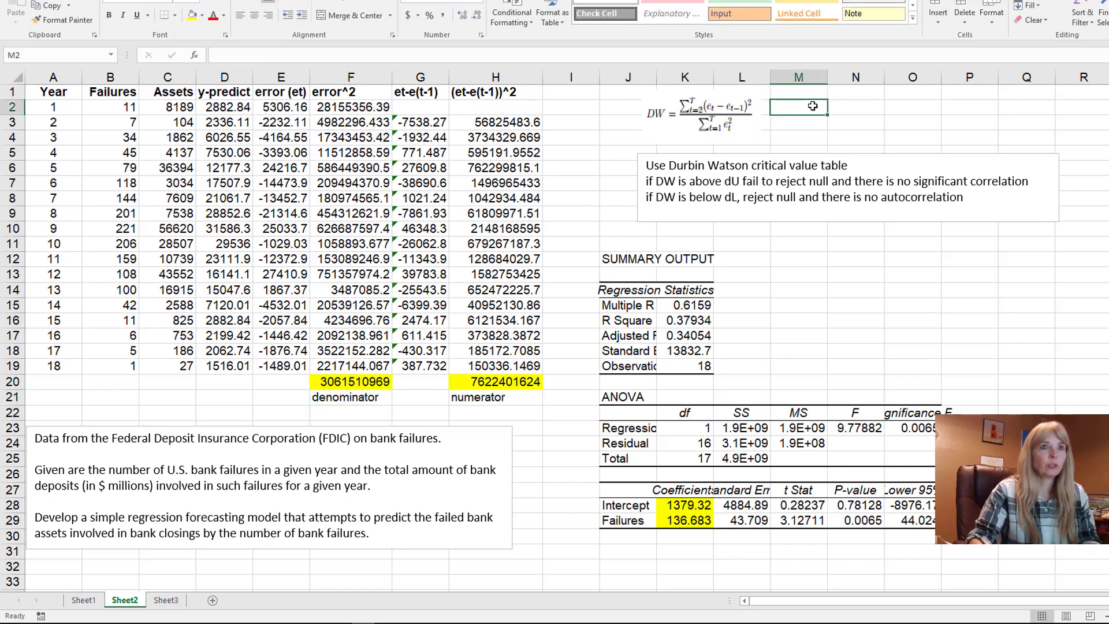
text(=)
click(492, 381)
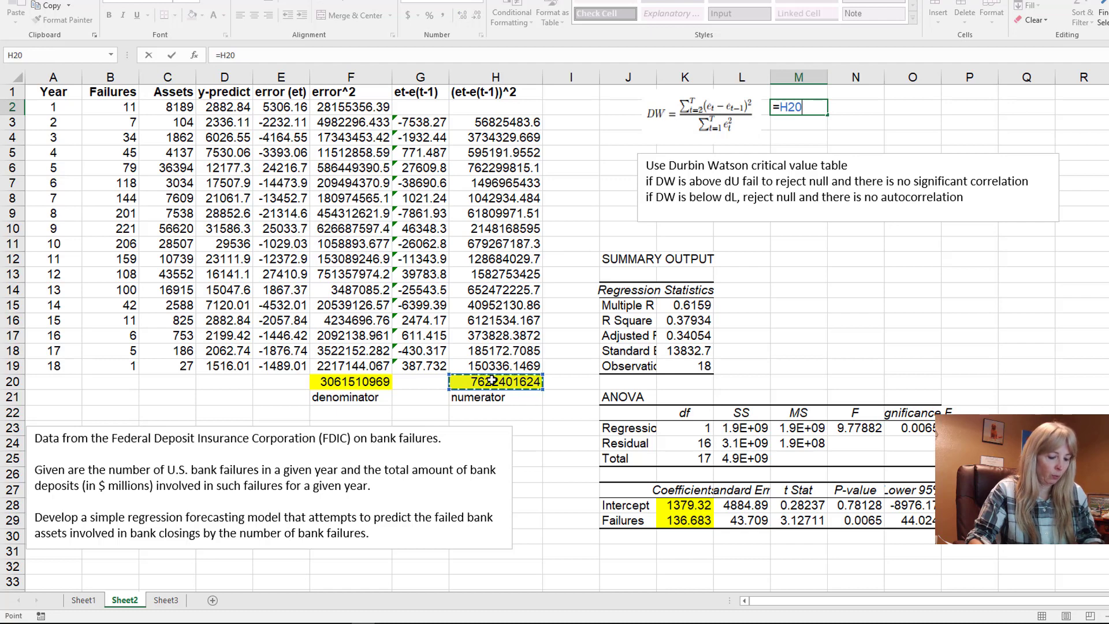
text(/)
click(356, 381)
key(Return)
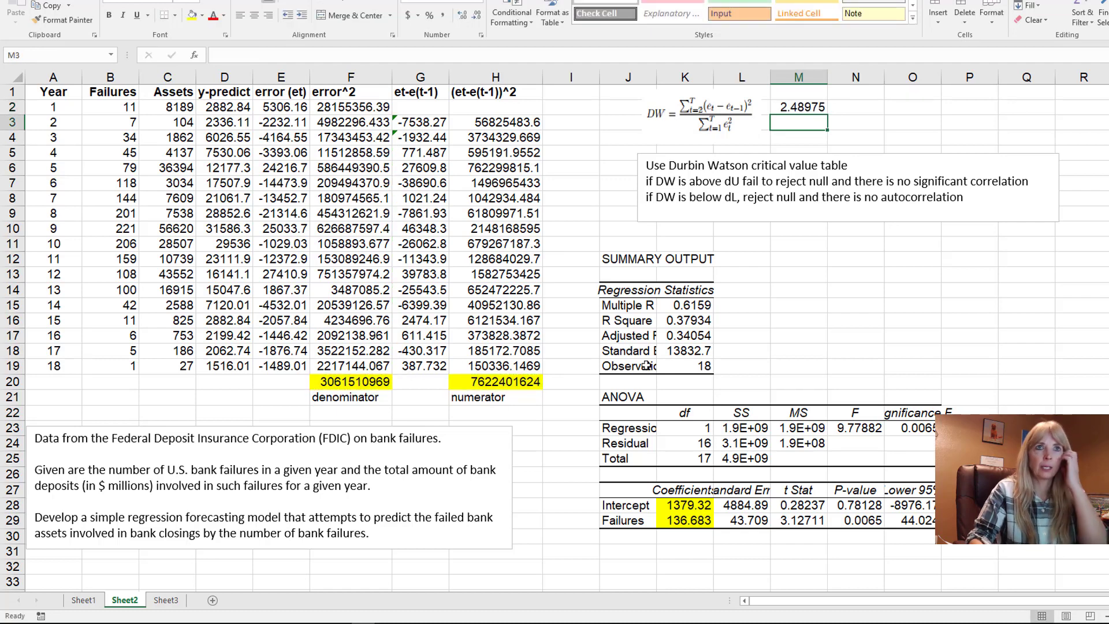
double_click(802, 110)
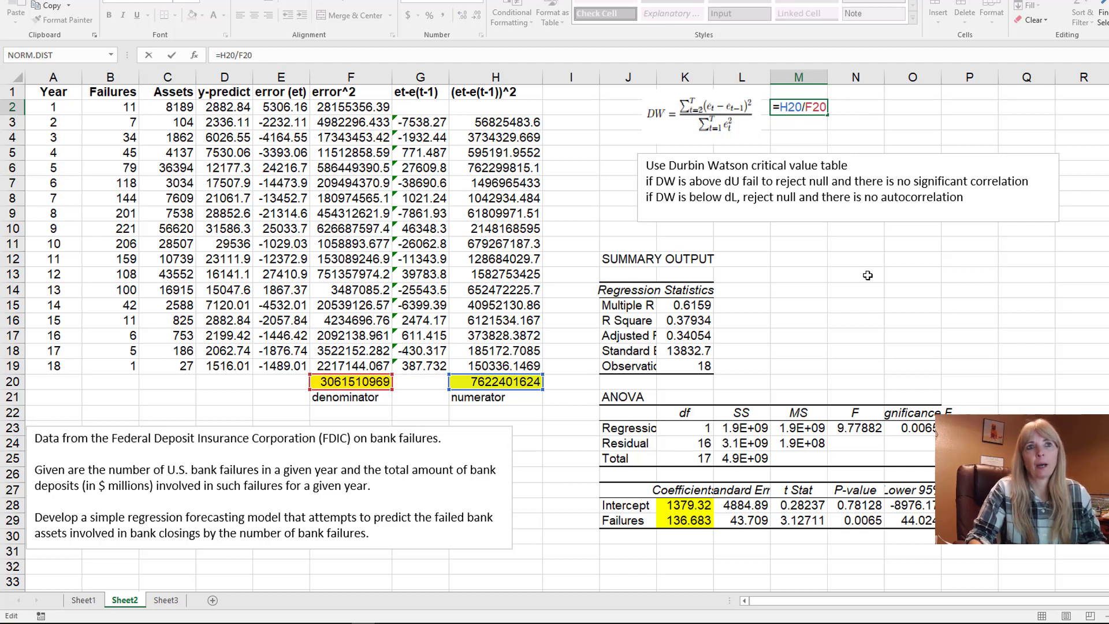
key(Return)
click(801, 110)
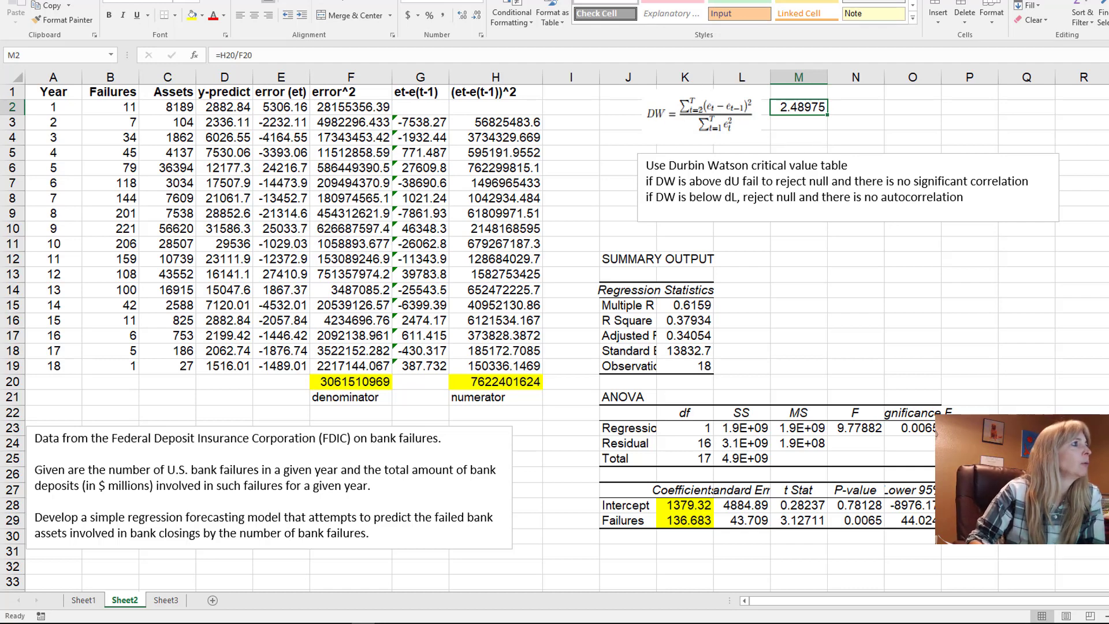
Bring up the Durbin-Watson critical values PDF in Chrome, exit full screen, and move its window aside.
key(alt+Tab)
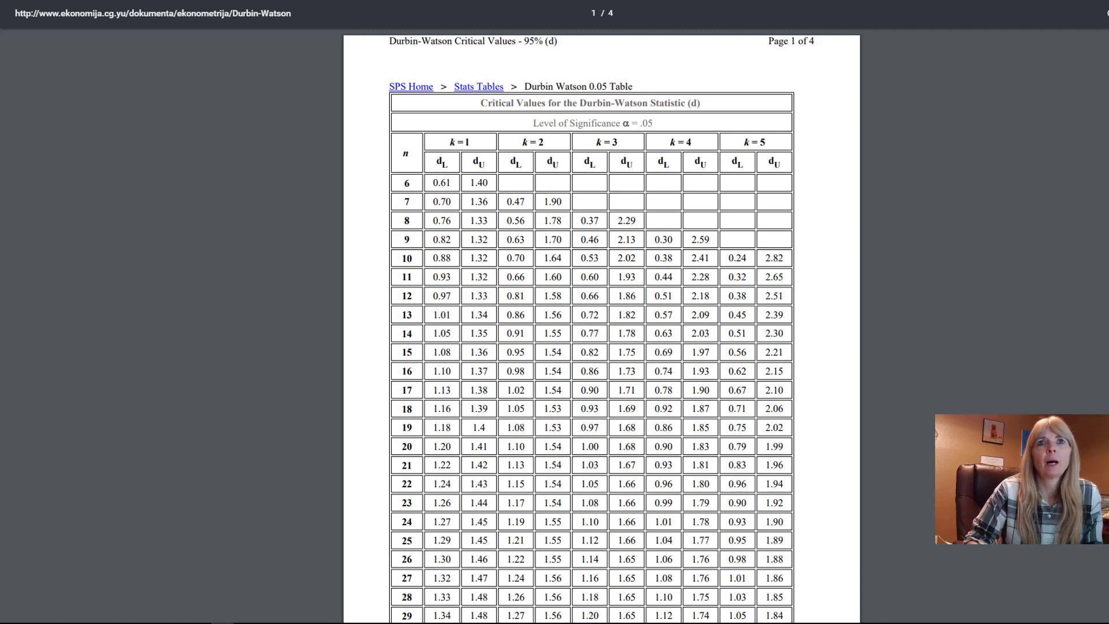
key(F11)
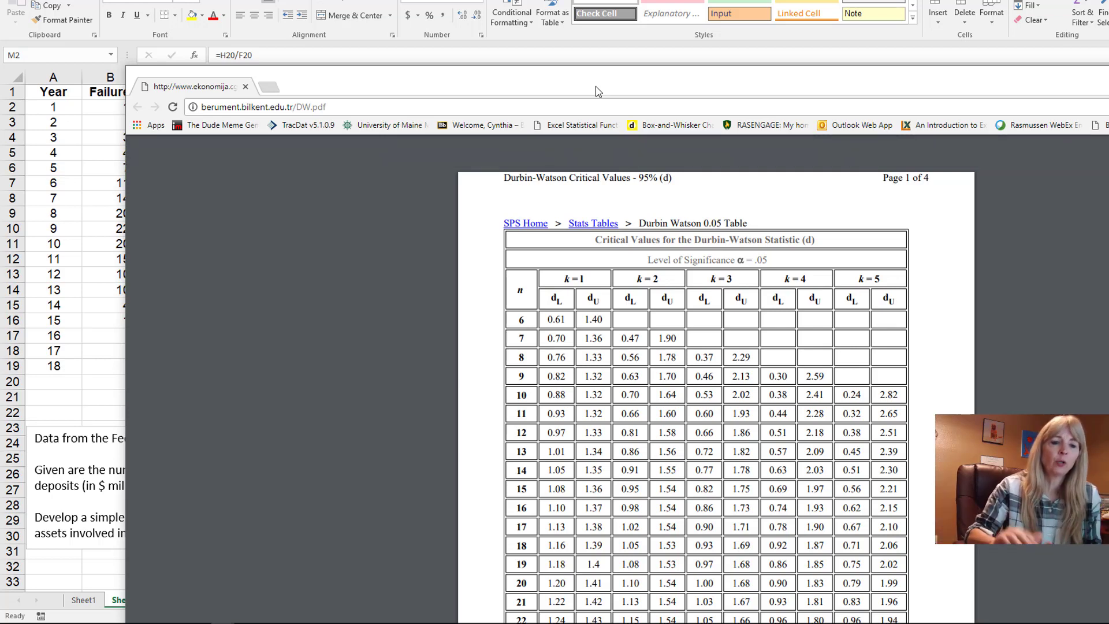
mouse_move(581, 150)
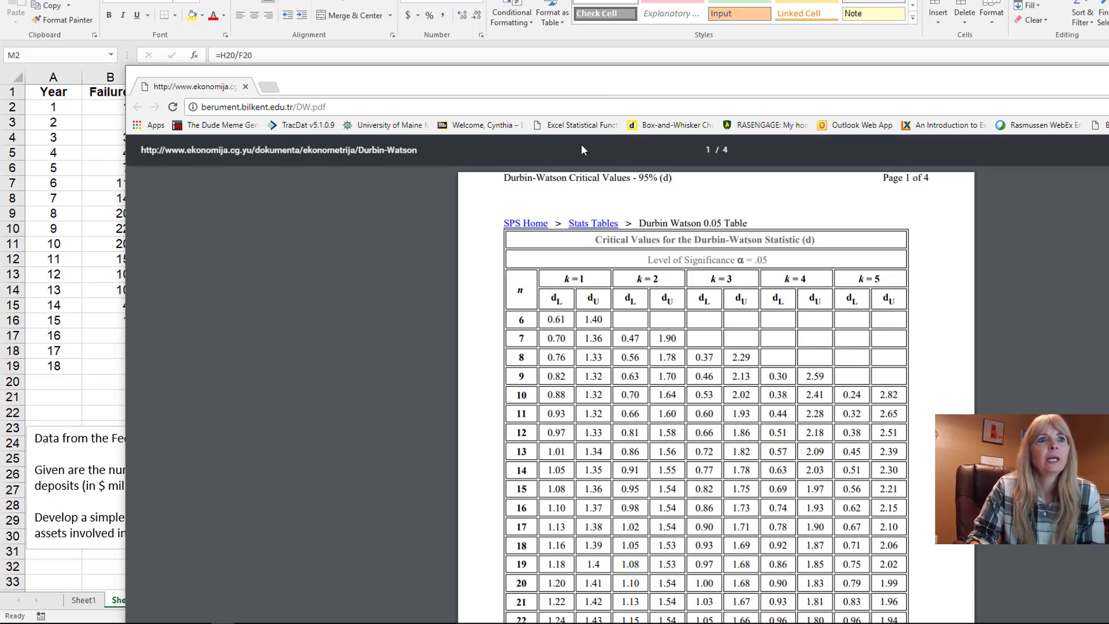
drag(554, 87, 684, 61)
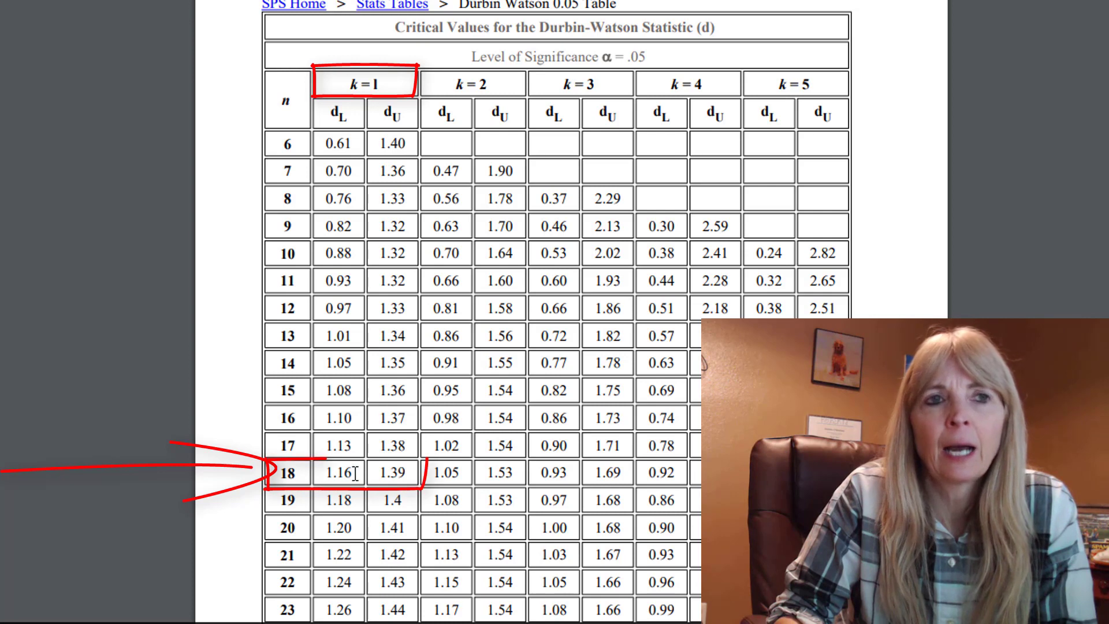
Highlight dL 1.16 and dU 1.39 for n=18, k=1, then move the PDF mostly off-screen.
drag(357, 474, 328, 472)
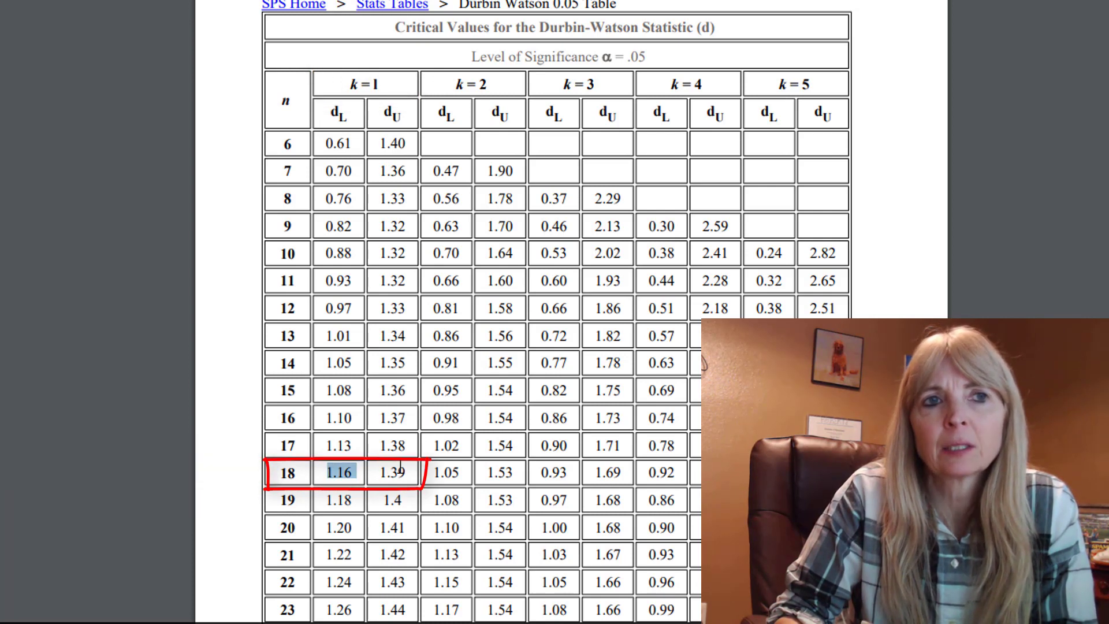
drag(411, 475, 386, 475)
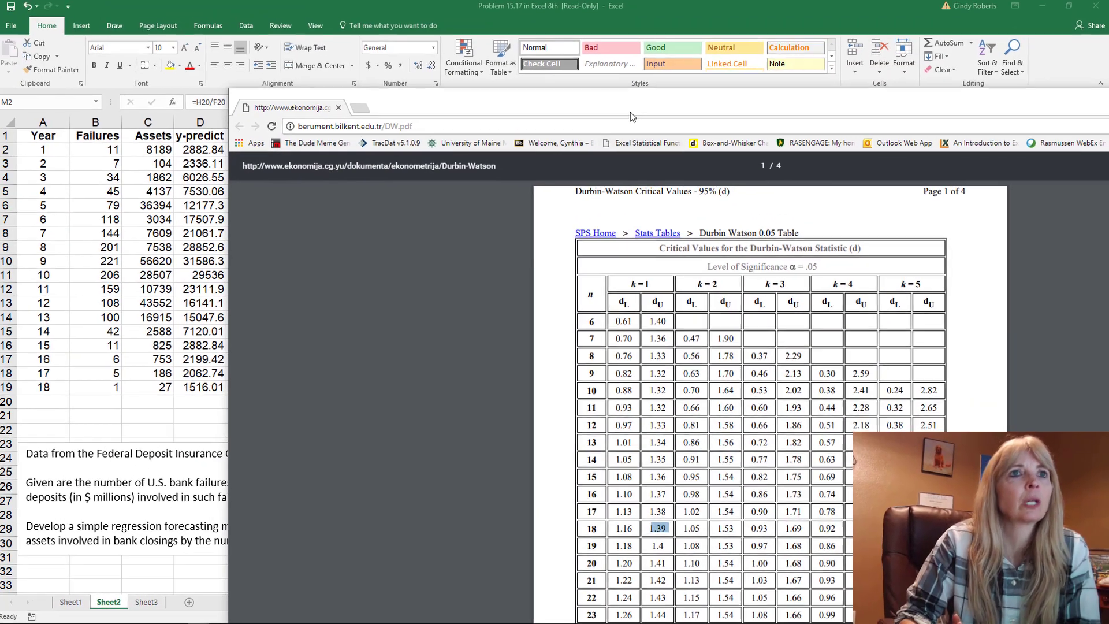
drag(630, 112, 0, 65)
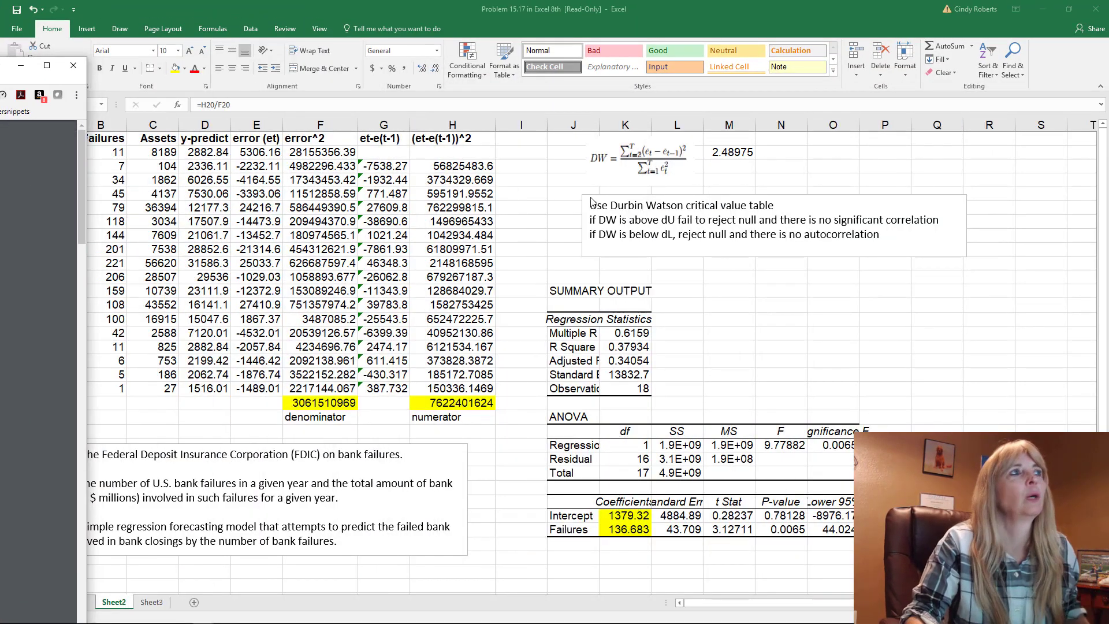
Enter 'dL' 1.16 in O2:P2 and 'dU' 1.39 in O3:P3 beside the DW statistic.
click(743, 154)
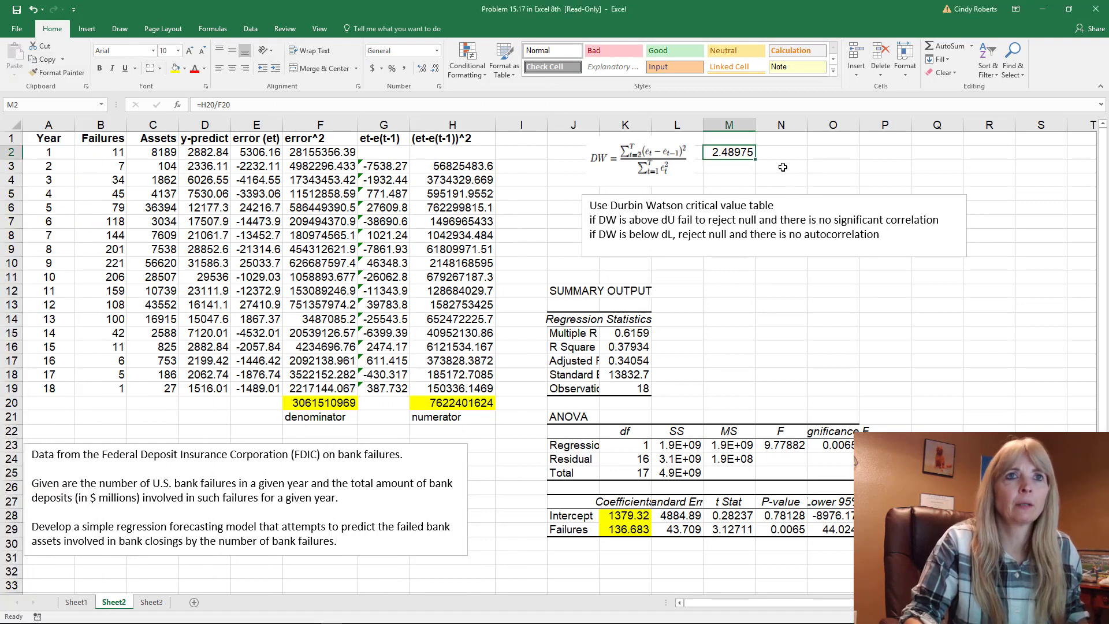
click(821, 157)
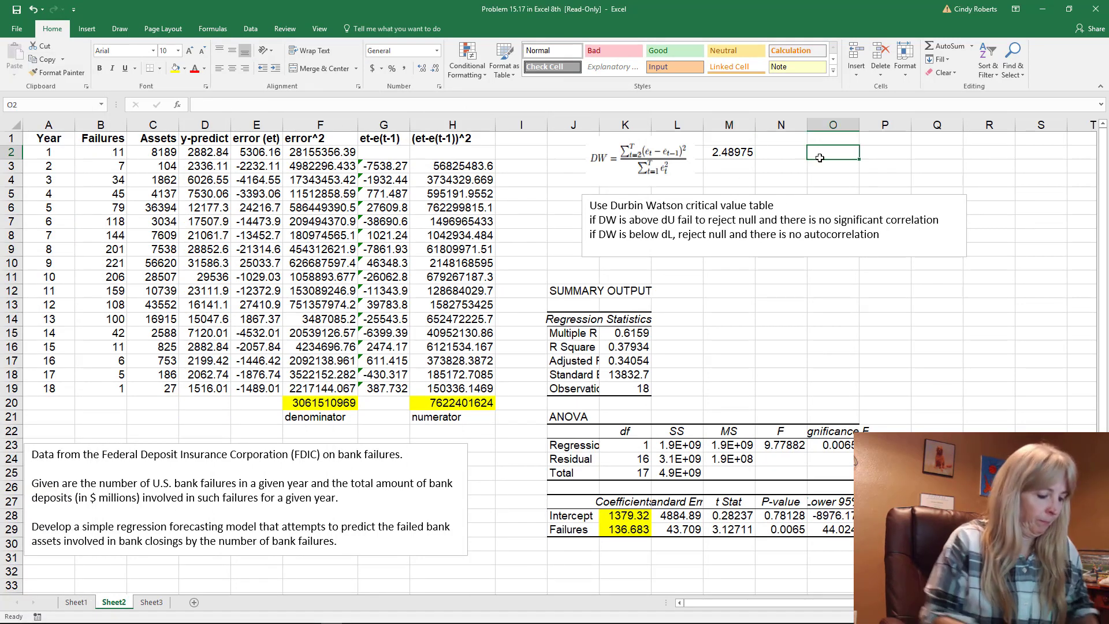
text(dL)
key(Tab)
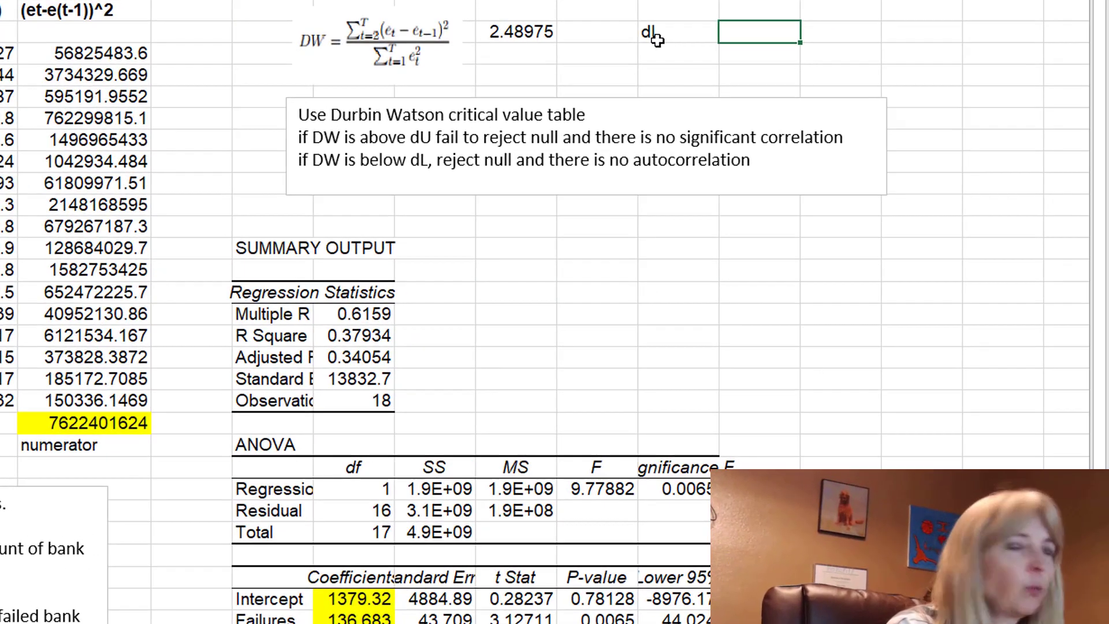
text(1.16)
key(Return)
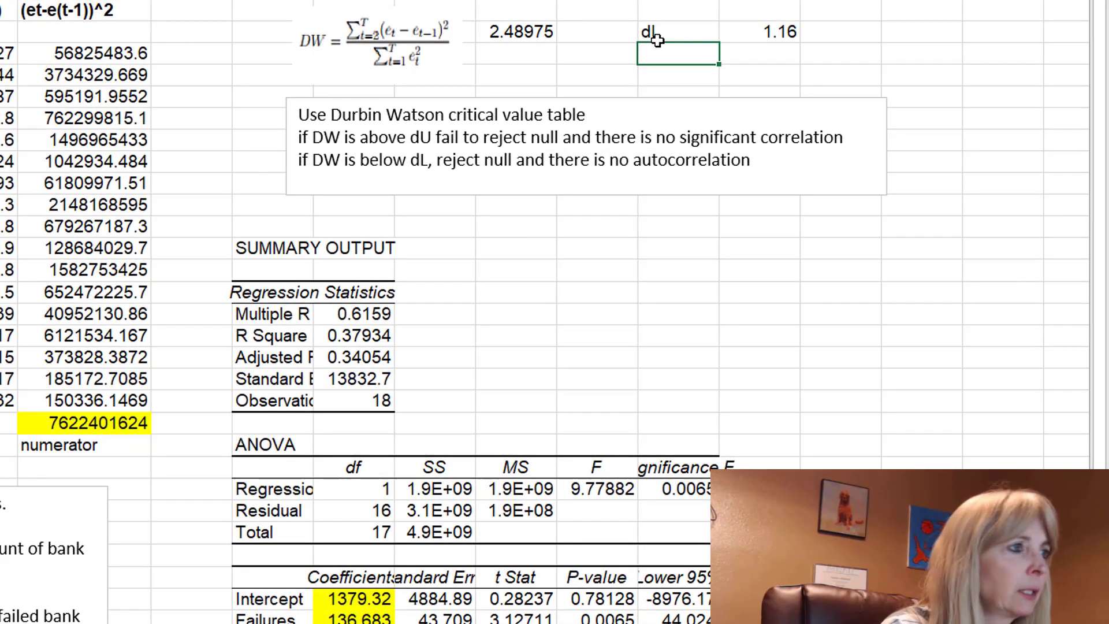
text(dU)
key(Tab)
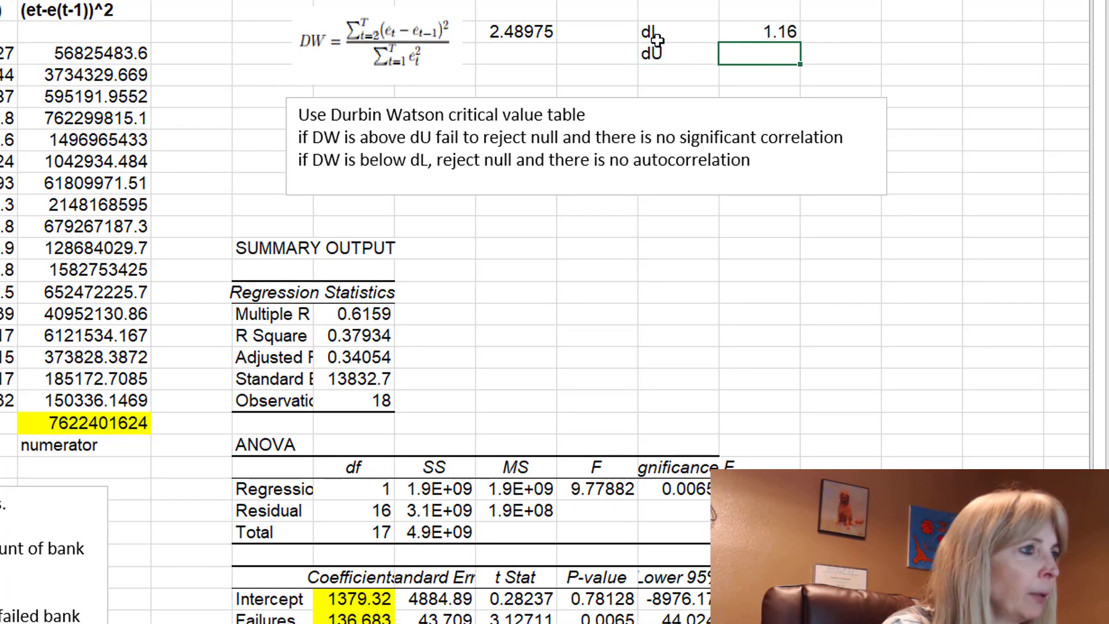
text(1.39)
key(Return)
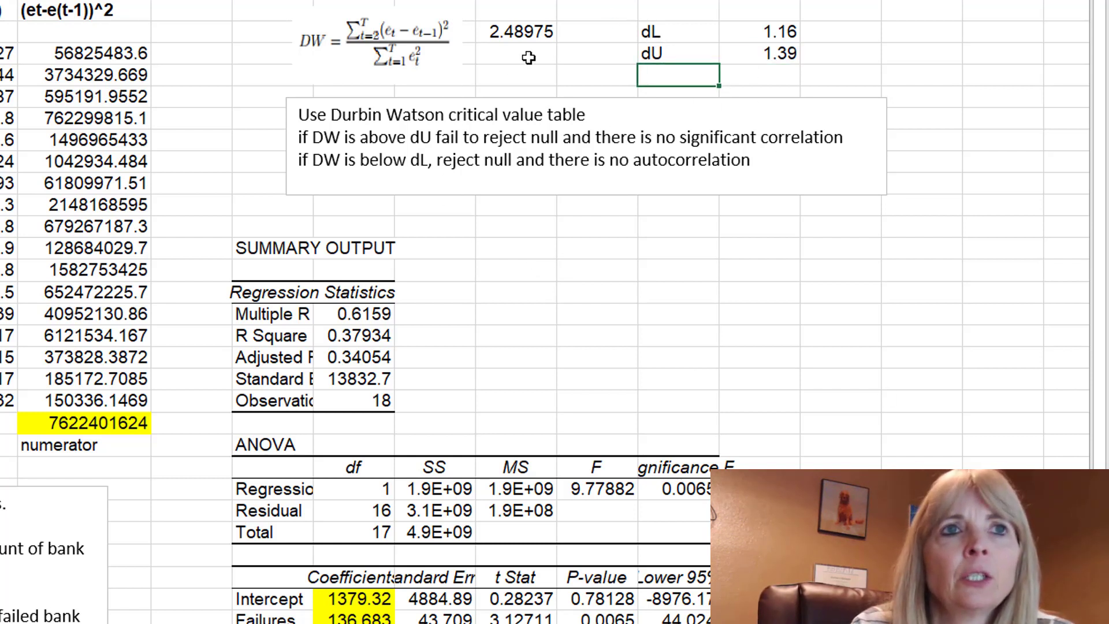
click(522, 24)
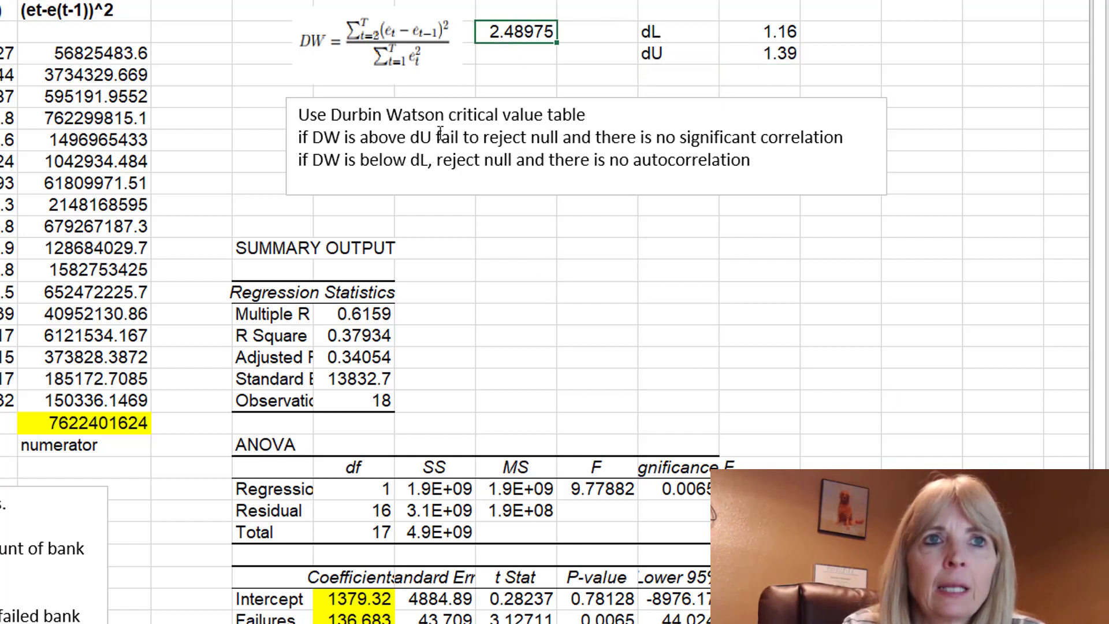
Make the interpretation text box taller to fit four lines and select the dU text.
click(484, 197)
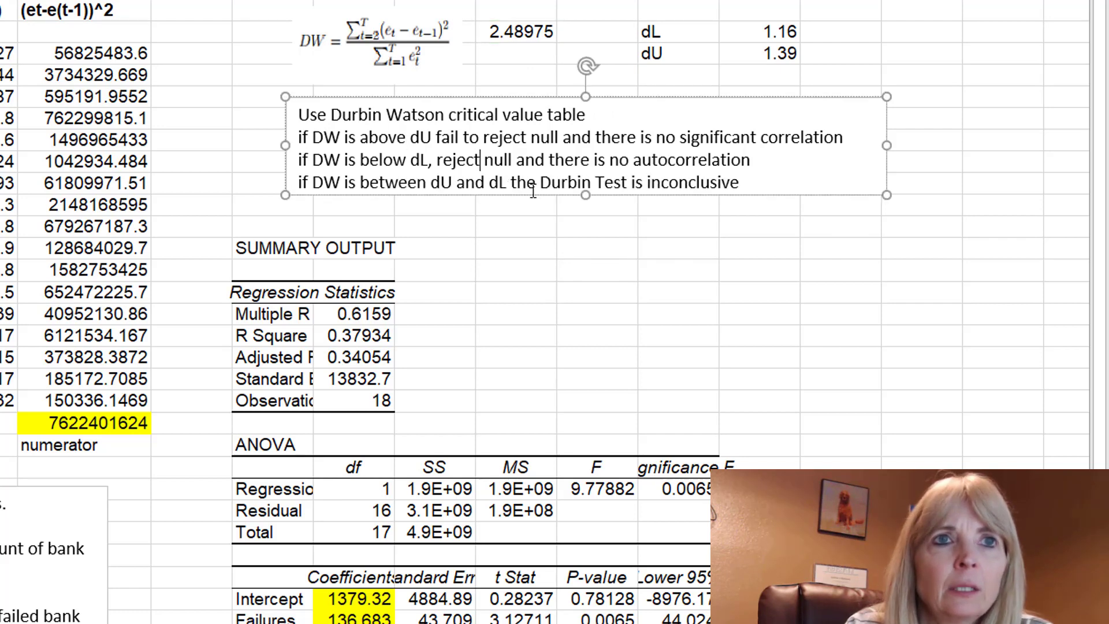
drag(581, 198, 585, 238)
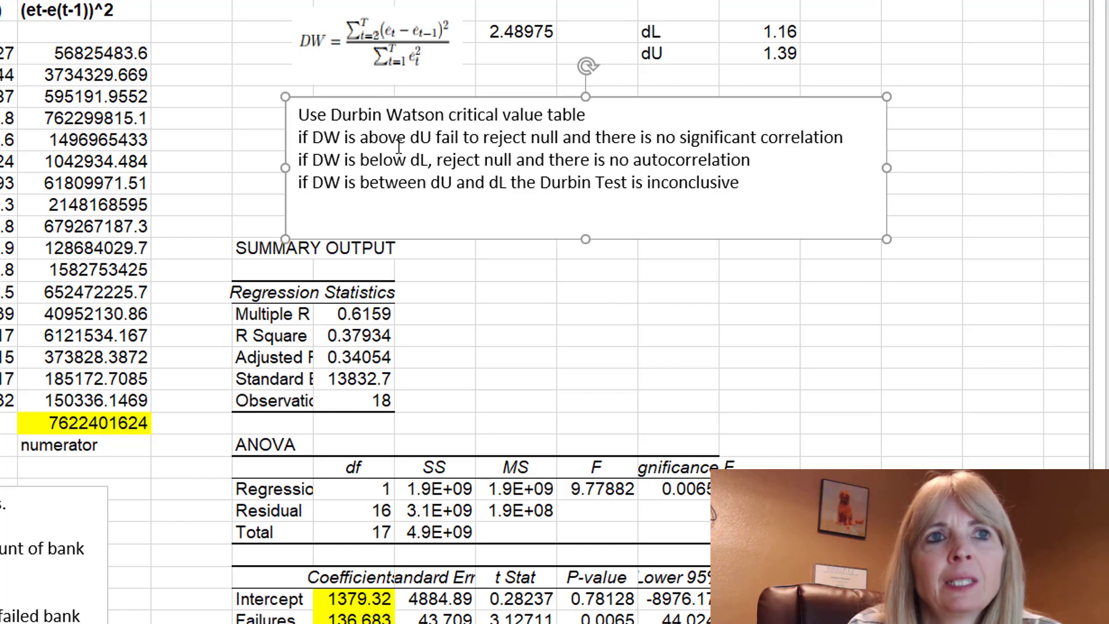
drag(653, 54, 773, 54)
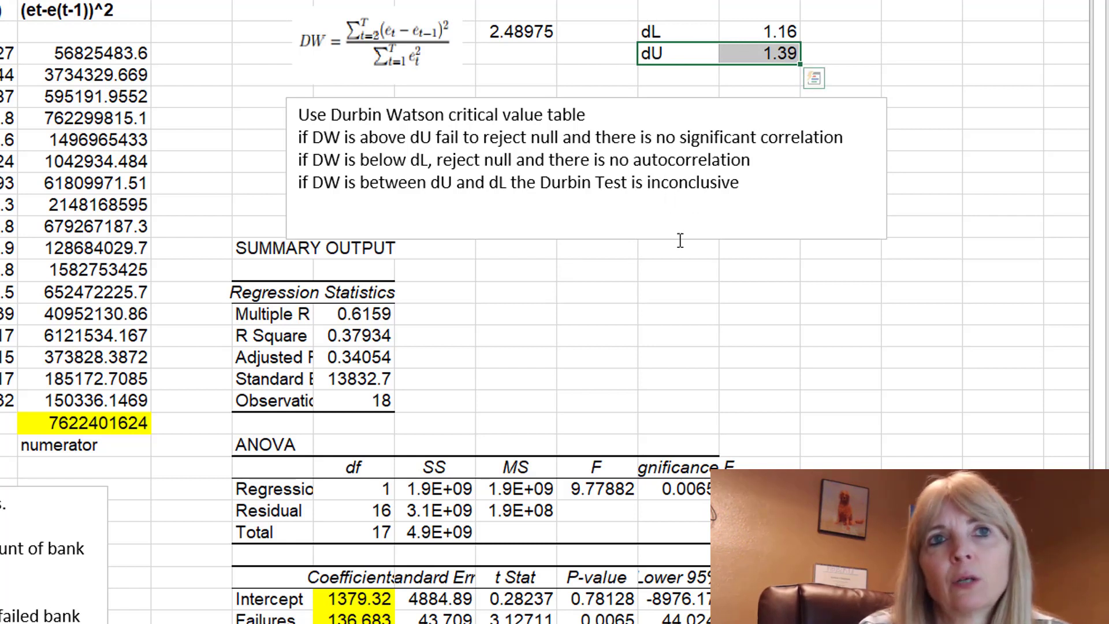
Change 'correlation' to 'autocorrelation' and widen the box so each rule fits on one line.
click(763, 136)
text(auto)
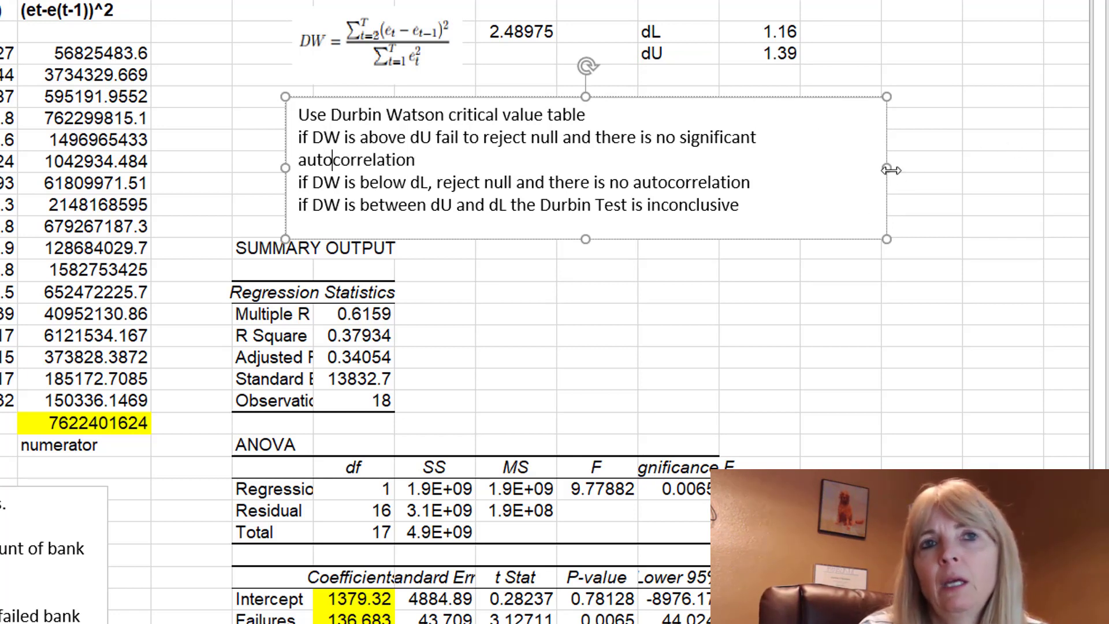
drag(898, 169, 936, 168)
click(884, 300)
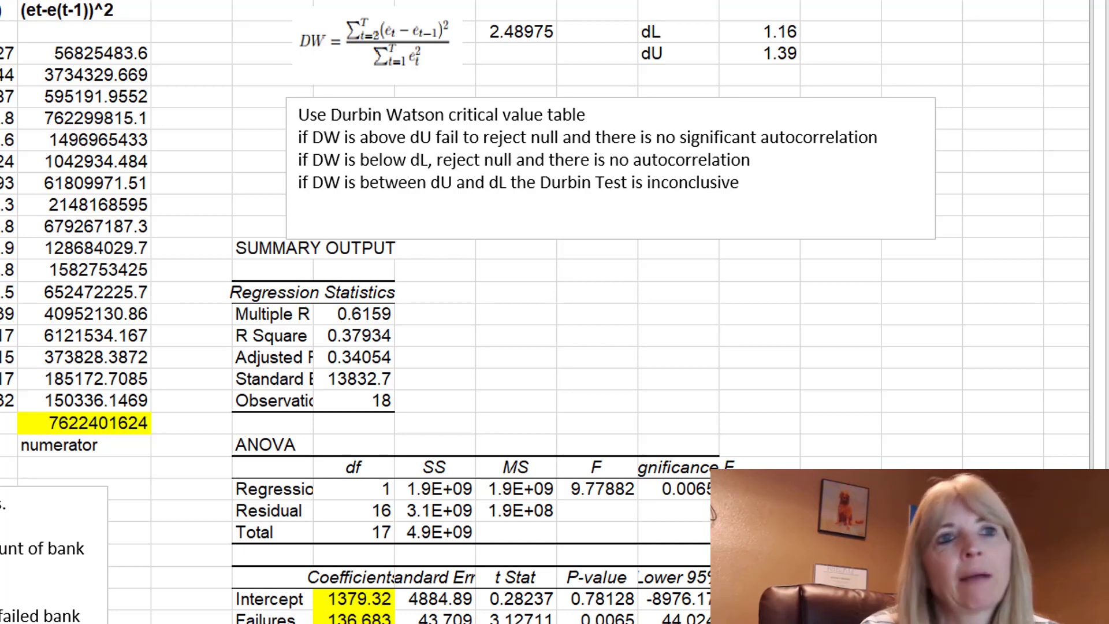
key(alt+Tab)
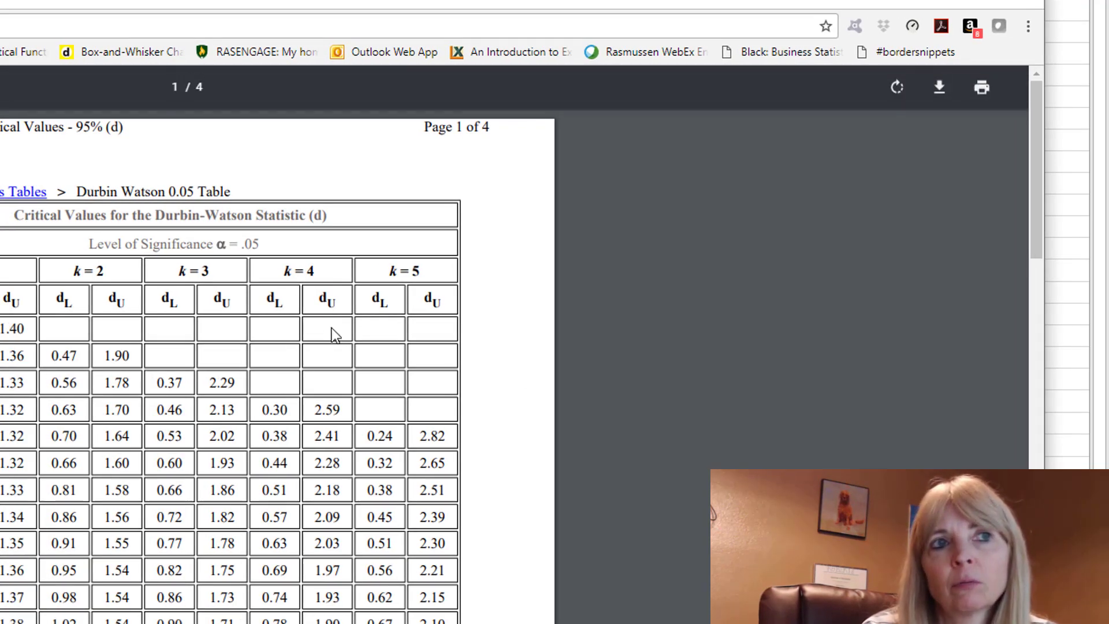
key(alt+Tab)
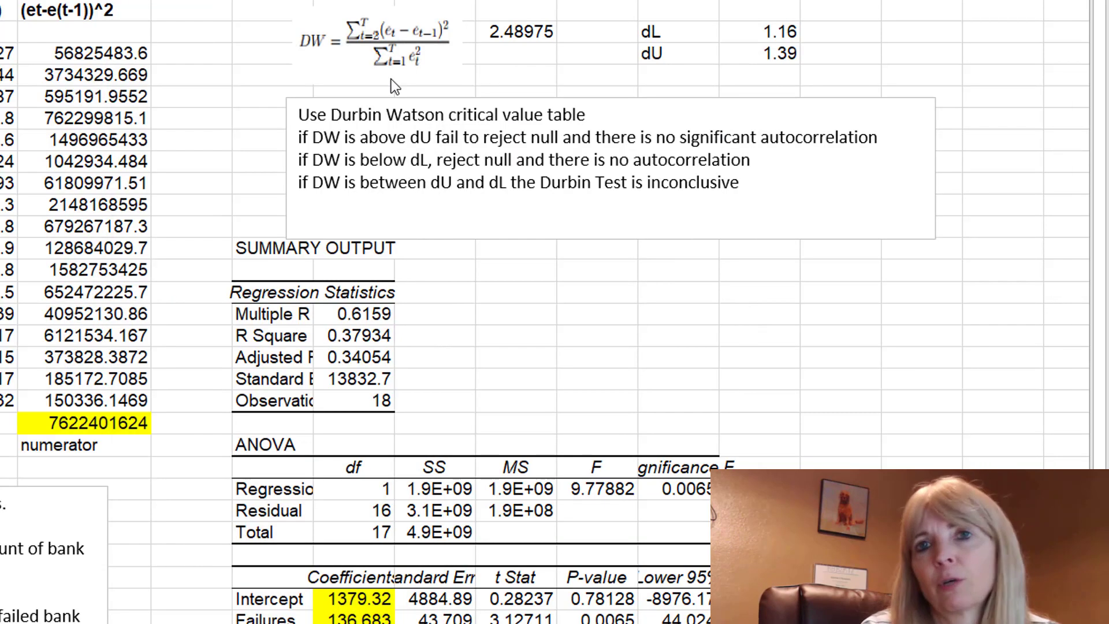